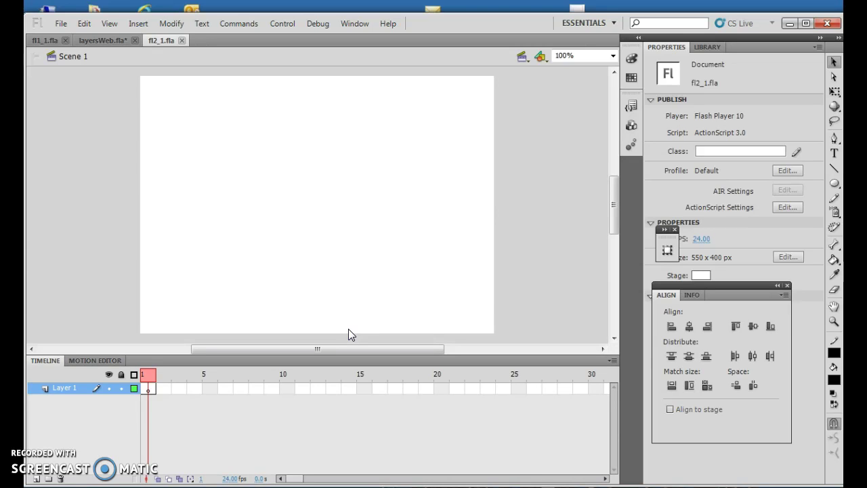
Step: Save the document under the name tools in the Animation folder on the H: drive
left_click(61, 23)
left_click(89, 142)
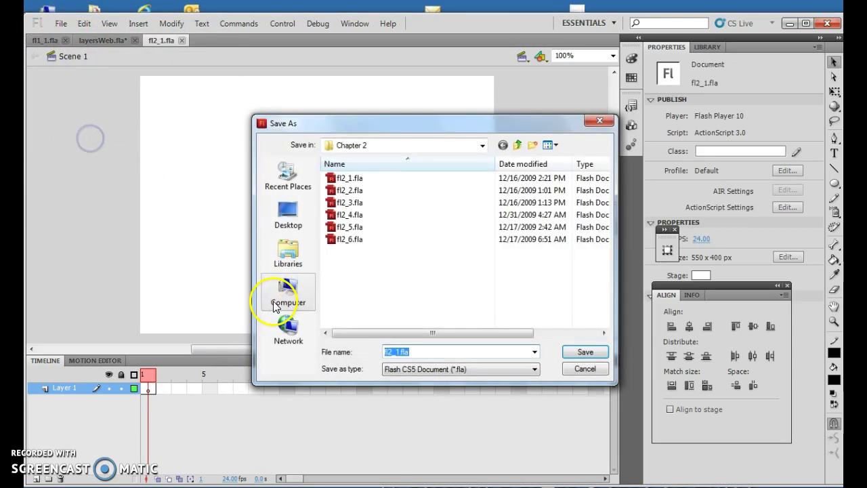
left_click(482, 147)
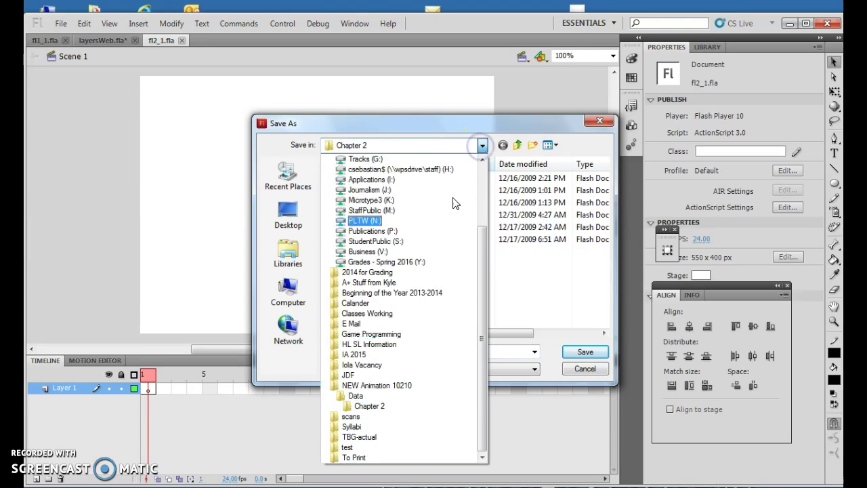
left_click(393, 165)
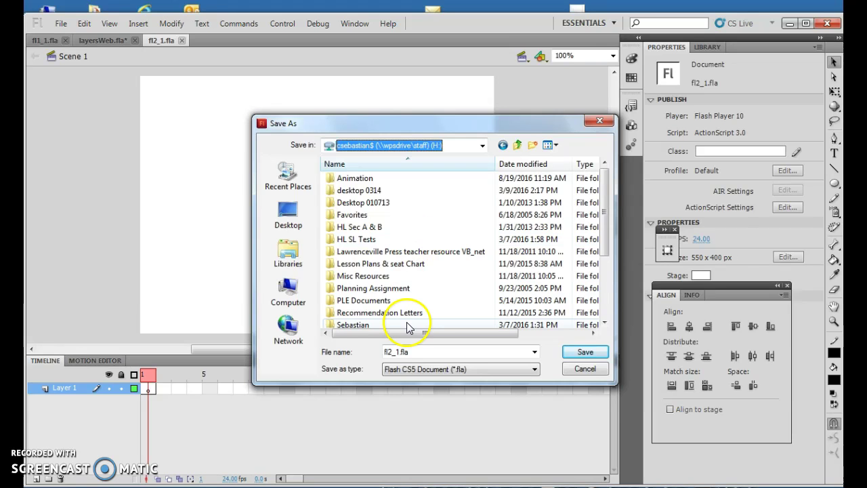
double_click(356, 177)
left_click(402, 352)
double_click(395, 352)
type("tools")
left_click(597, 352)
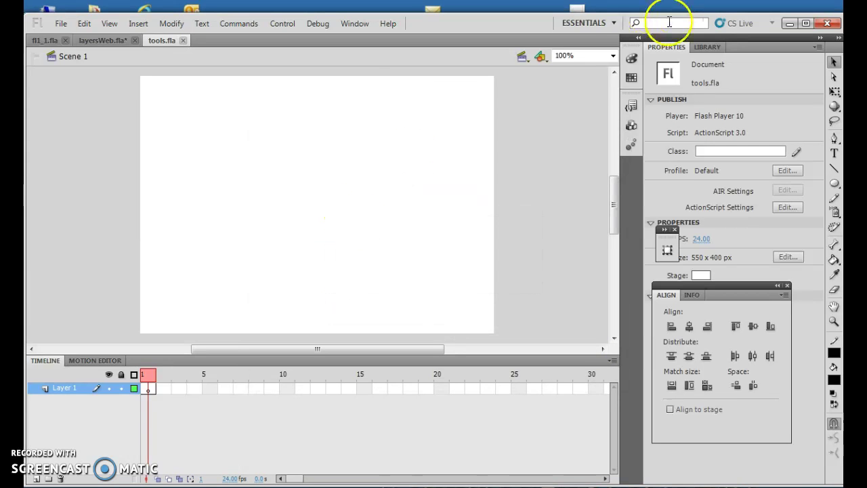
Step: Reset the Essentials workspace to its default panel layout
left_click(614, 23)
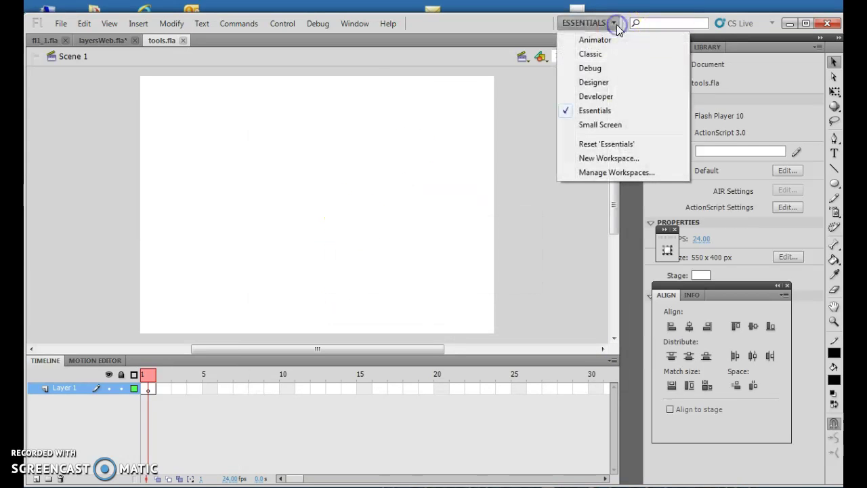
left_click(606, 143)
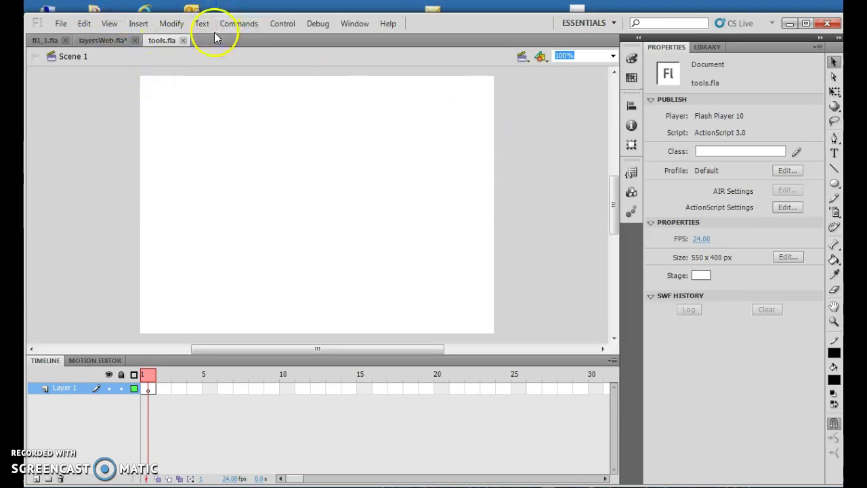
left_click(344, 26)
left_click(352, 26)
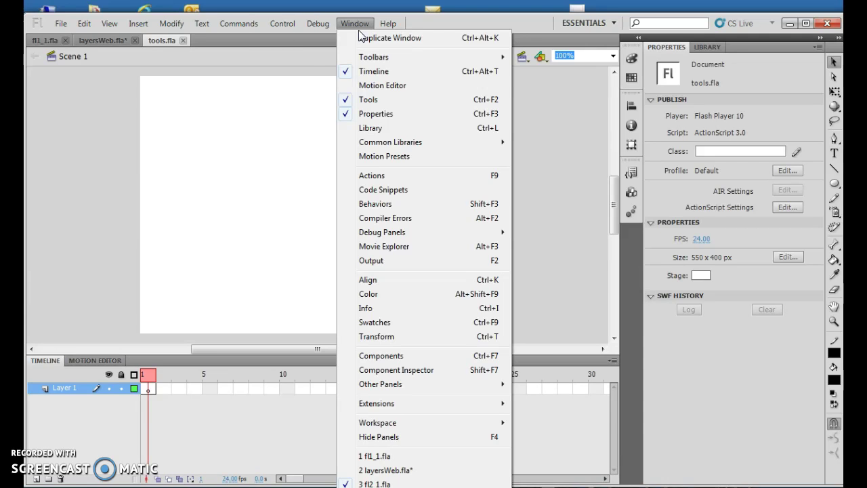
left_click(316, 50)
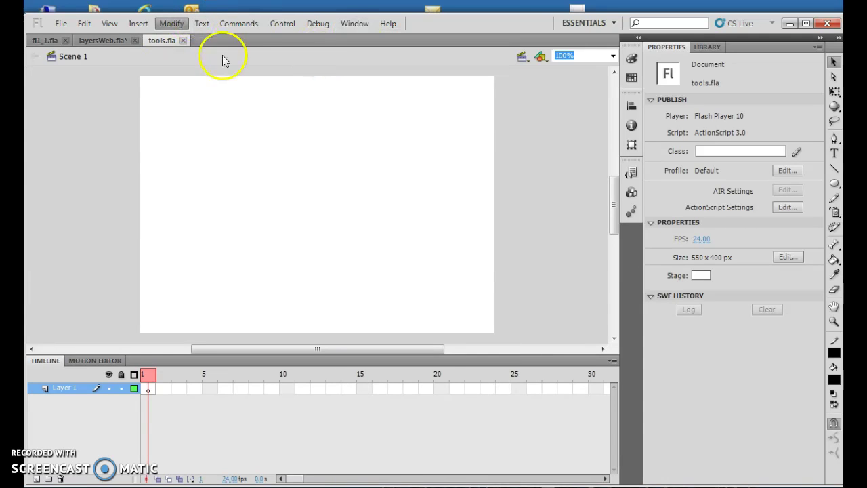
Step: Set the stage magnification to fit the whole stage in the window
left_click(109, 23)
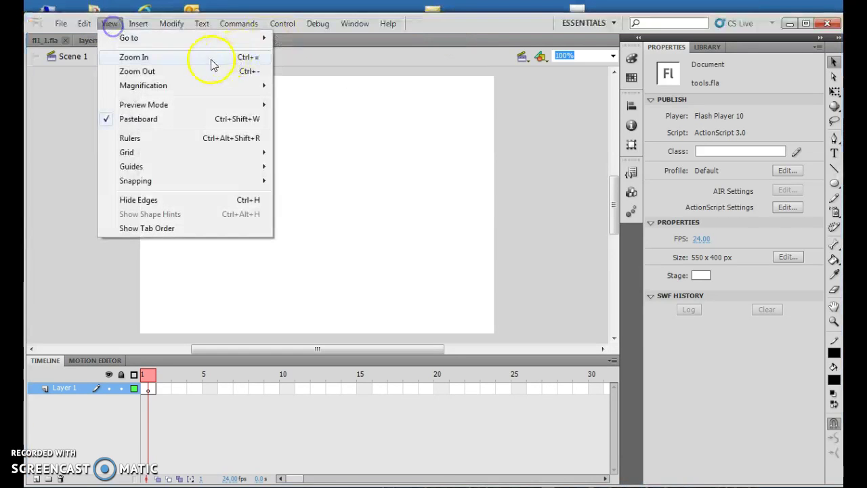
mouse_move(180, 89)
left_click(316, 86)
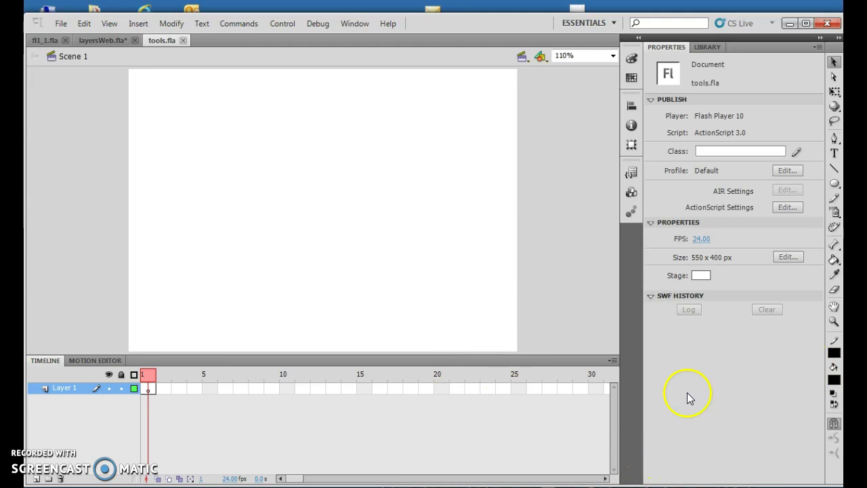
Step: Set the stroke colour to red and the fill colour to blue
left_click(835, 352)
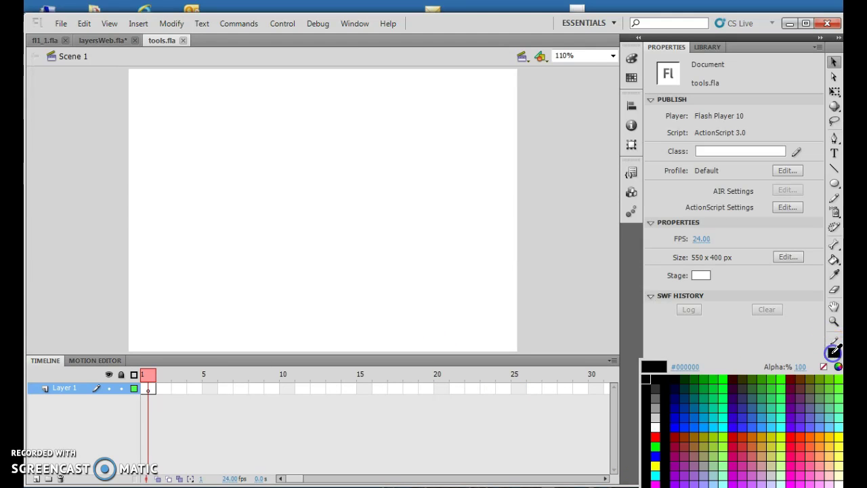
left_click(655, 438)
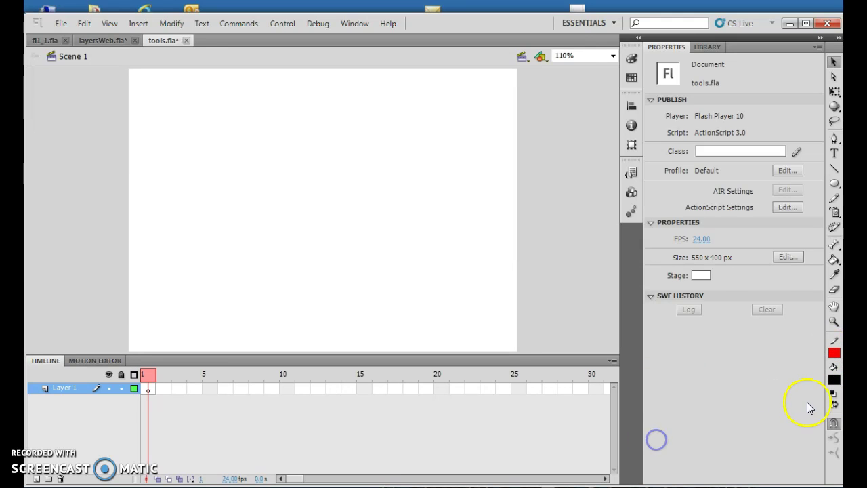
left_click(834, 381)
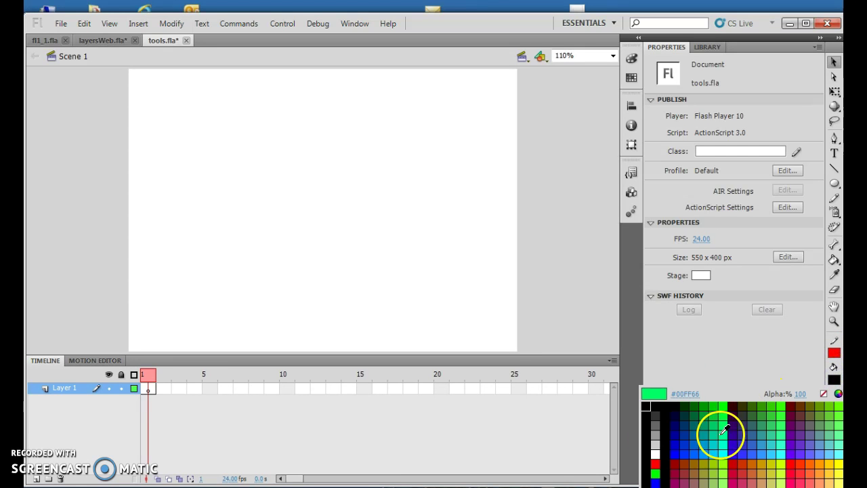
left_click(656, 482)
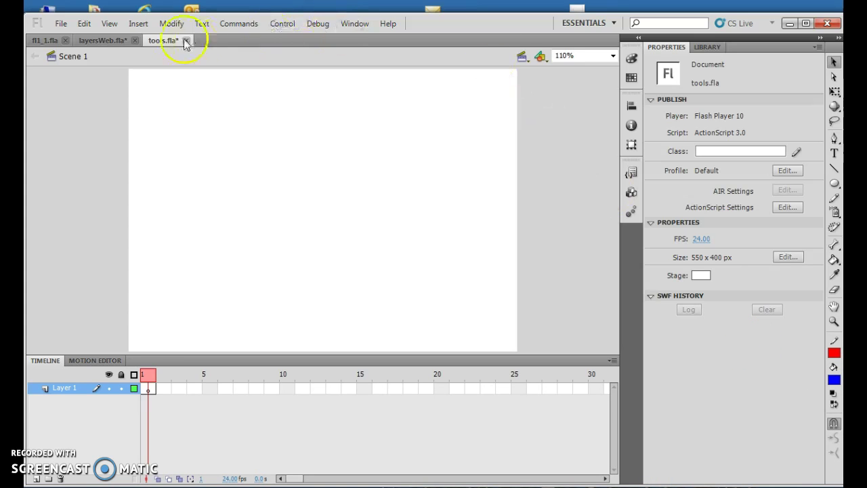
Step: Show the grid on the stage
left_click(110, 25)
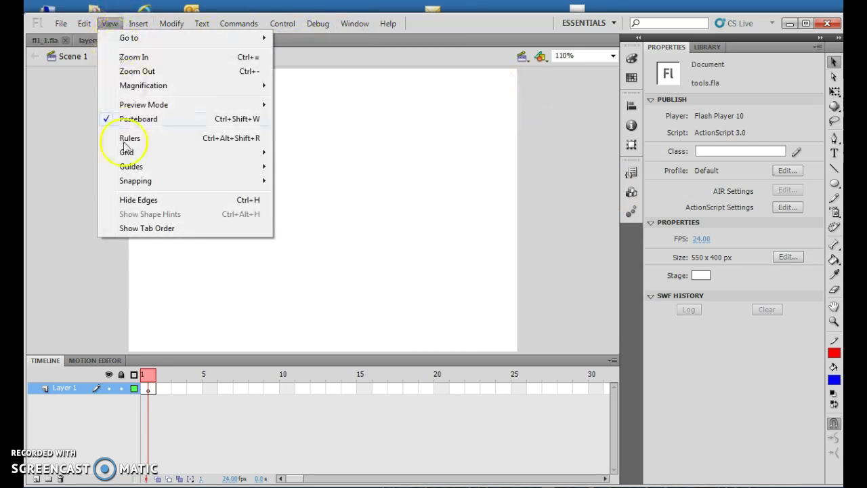
mouse_move(139, 154)
left_click(339, 155)
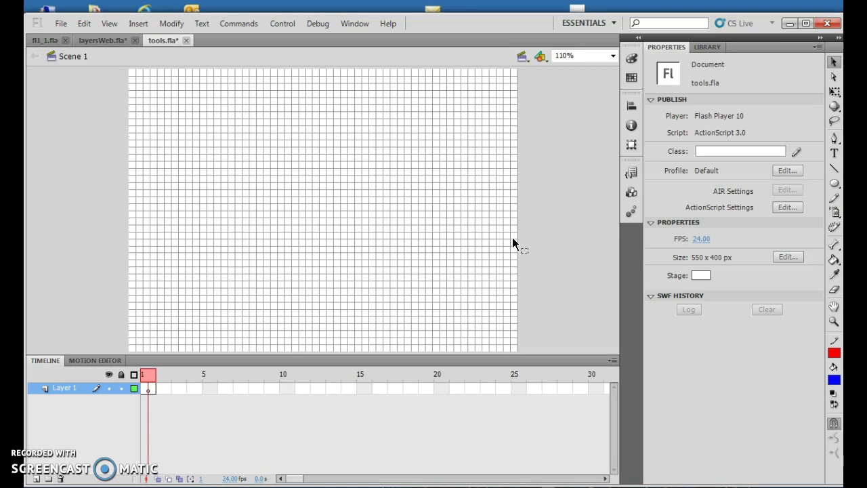
left_click(508, 197)
Step: Activate the Text tool and examine its character and paragraph properties
left_click(834, 152)
left_click(650, 111)
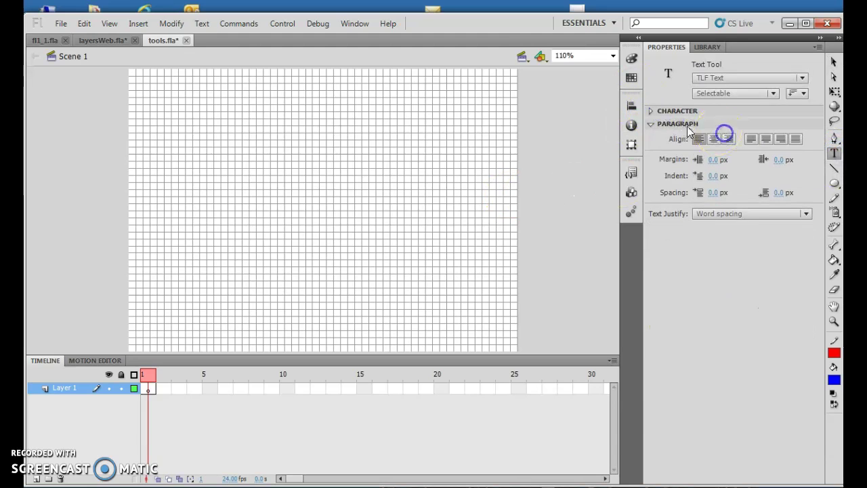
left_click(661, 111)
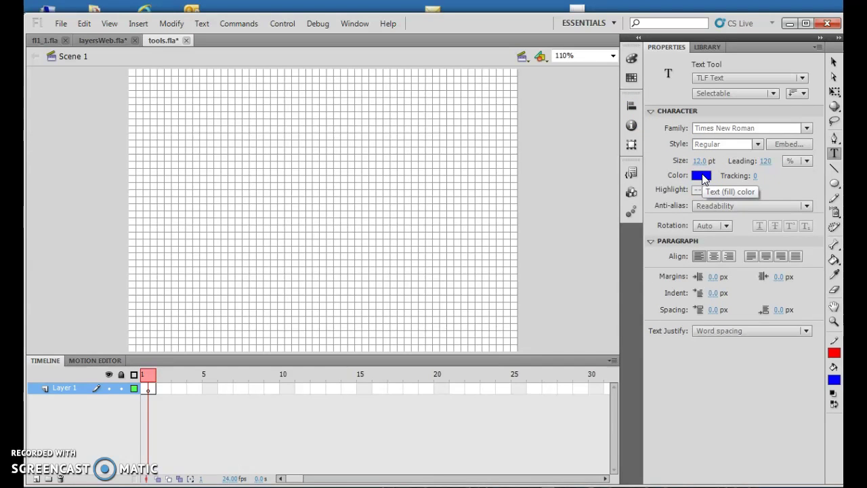
Step: Draw a wide rectangle, a tall narrow rectangle and a square about 113 px wide, stacked down the stage's left side
left_click(836, 184)
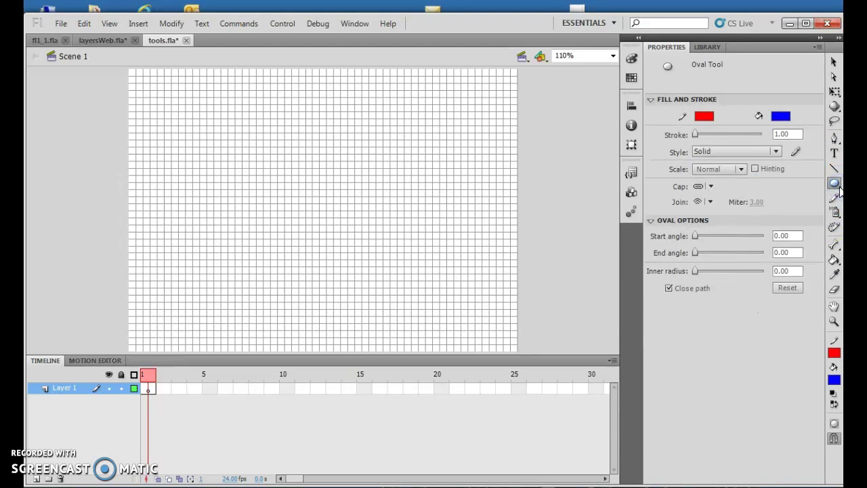
left_click_drag(839, 191, 775, 190)
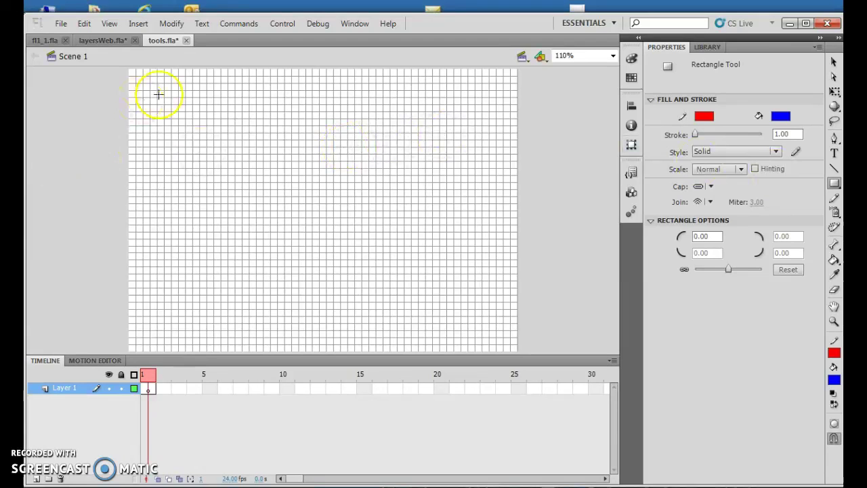
mouse_move(154, 92)
left_mouse_down()
mouse_move(156, 115)
mouse_move(198, 135)
mouse_move(281, 124)
mouse_move(251, 124)
left_mouse_up()
left_click_drag(184, 134, 200, 216)
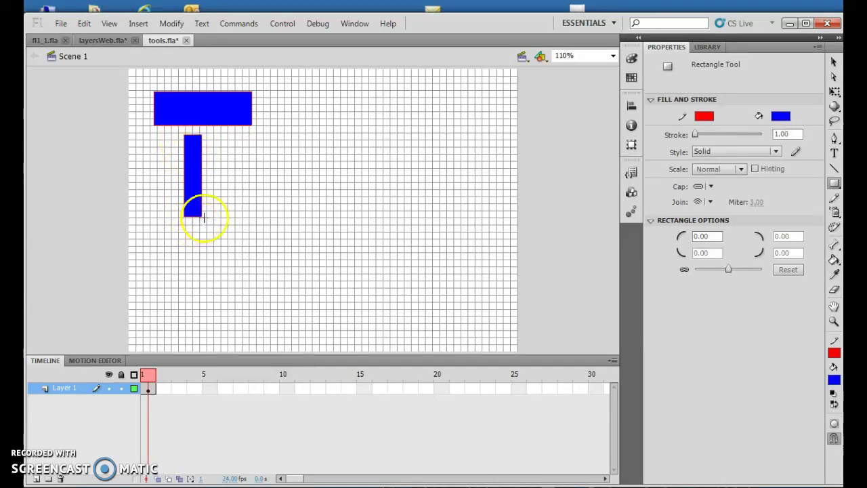
left_click_drag(144, 231, 225, 311)
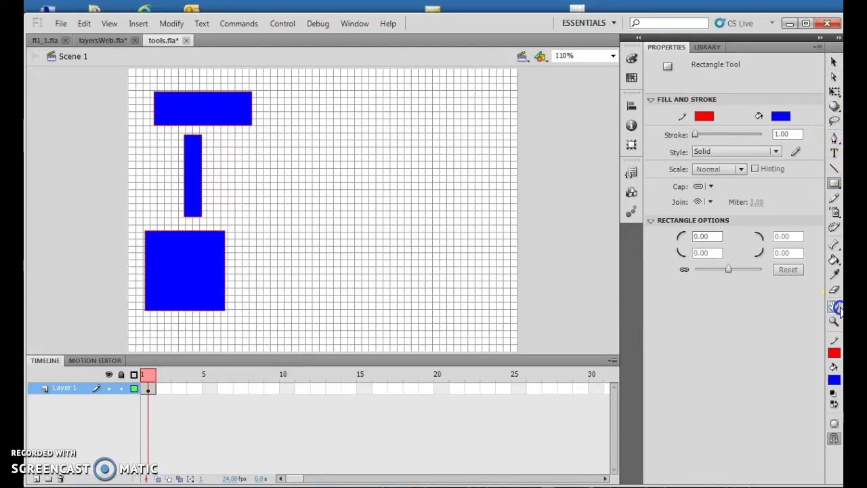
Step: Try to move only the square's blue fill without its outline, and undo the move
left_click(836, 307)
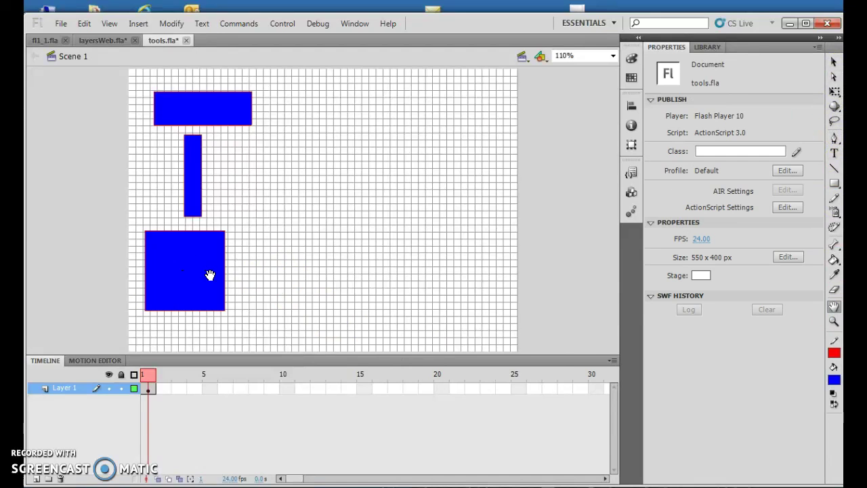
left_click(834, 62)
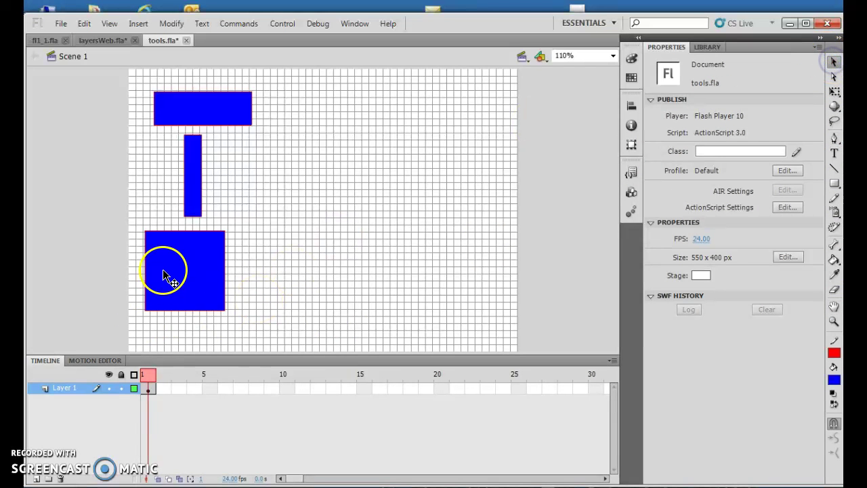
left_click_drag(183, 277, 200, 277)
left_click(361, 311)
left_click(83, 23)
left_click(96, 37)
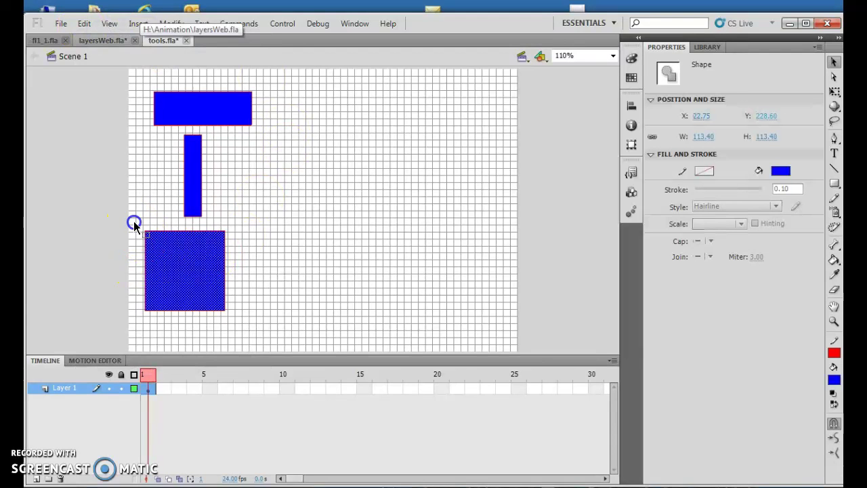
Step: Select the square's fill together with its outline and move both about 10 px to the right
left_click_drag(208, 318, 236, 314)
left_click(180, 271)
left_click_drag(188, 274, 195, 274)
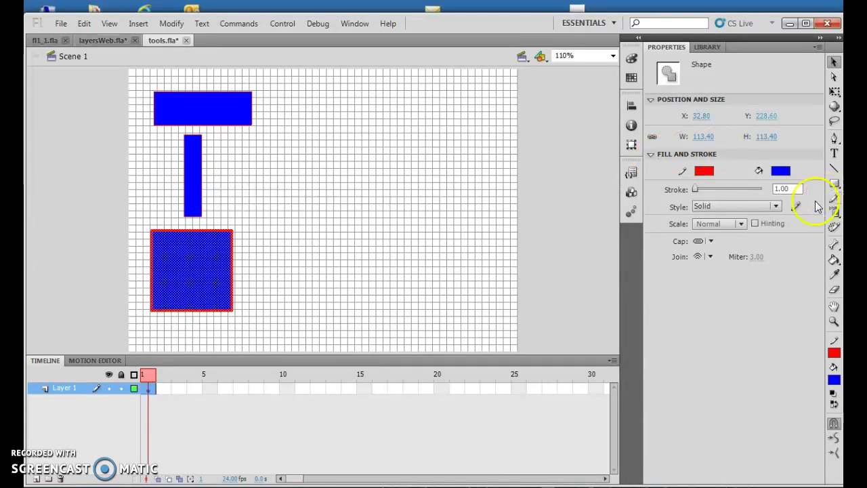
Step: Draw a wide flat oval, a tall narrow oval and a circle with the Oval tool, stacked down the middle of the stage
left_click(834, 184)
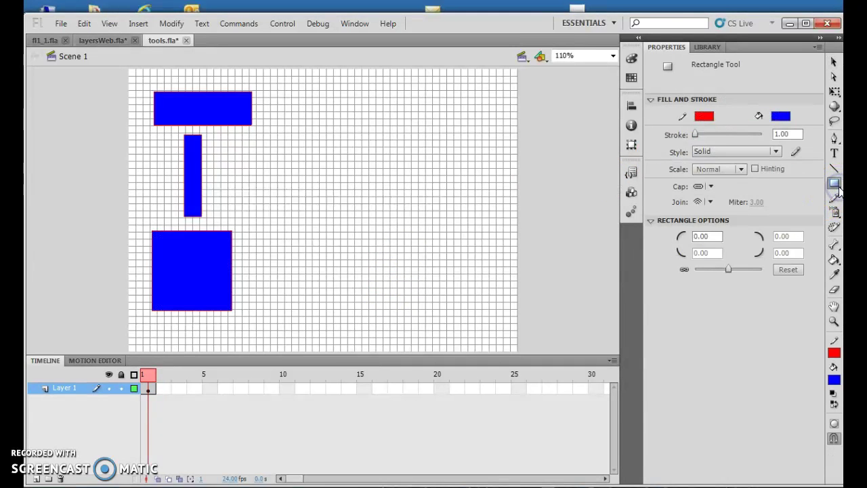
left_click(835, 185)
left_click(773, 198)
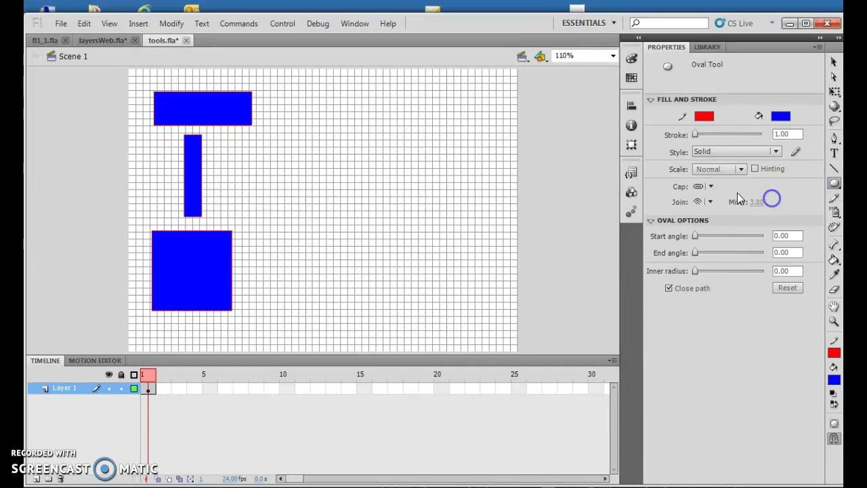
mouse_move(287, 98)
left_mouse_down()
mouse_move(331, 115)
mouse_move(383, 116)
left_mouse_up()
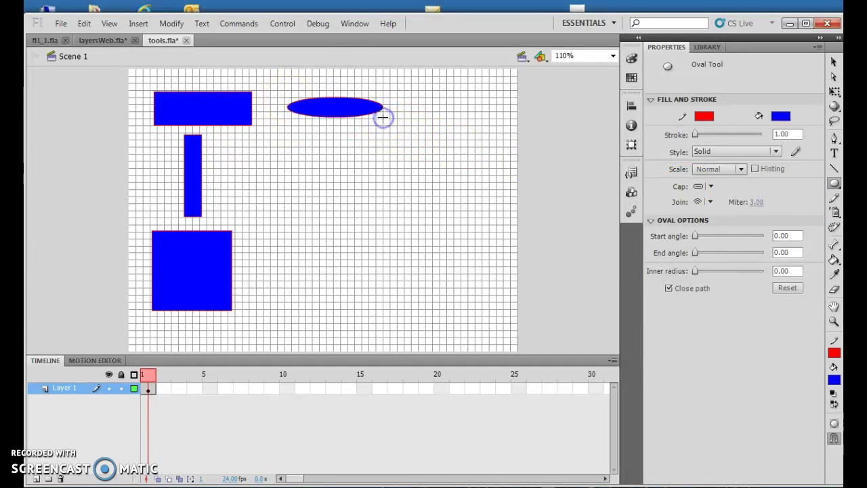
mouse_move(320, 129)
left_mouse_down()
mouse_move(337, 230)
mouse_move(341, 224)
left_mouse_up()
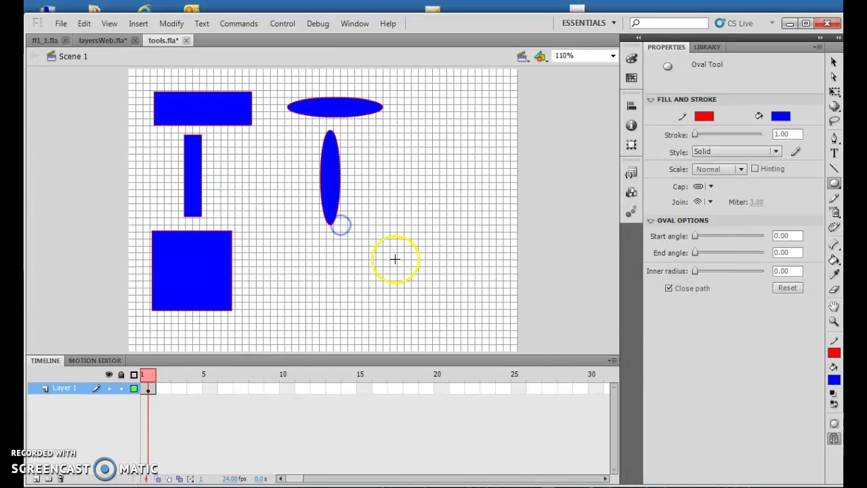
left_click_drag(286, 239, 368, 307)
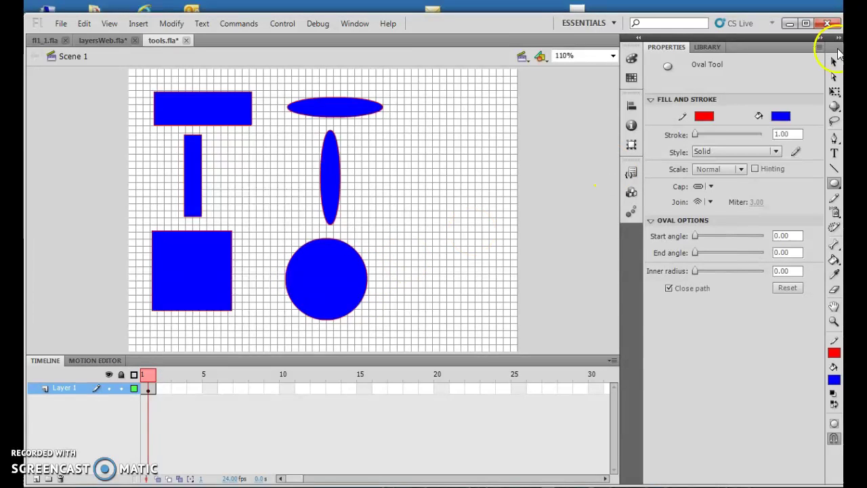
Step: Draw a horizontal, a vertical and a downward-sloping diagonal line with the Line tool, stacked down the stage's right side
left_click(835, 168)
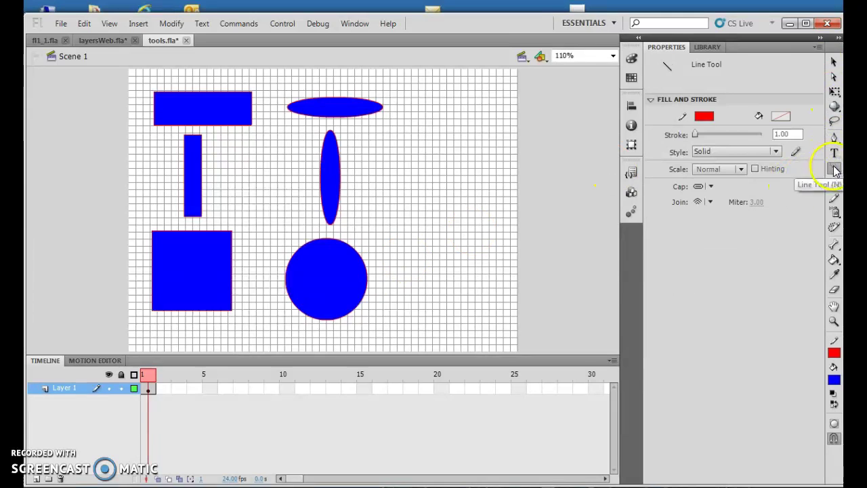
left_click_drag(418, 105, 487, 105)
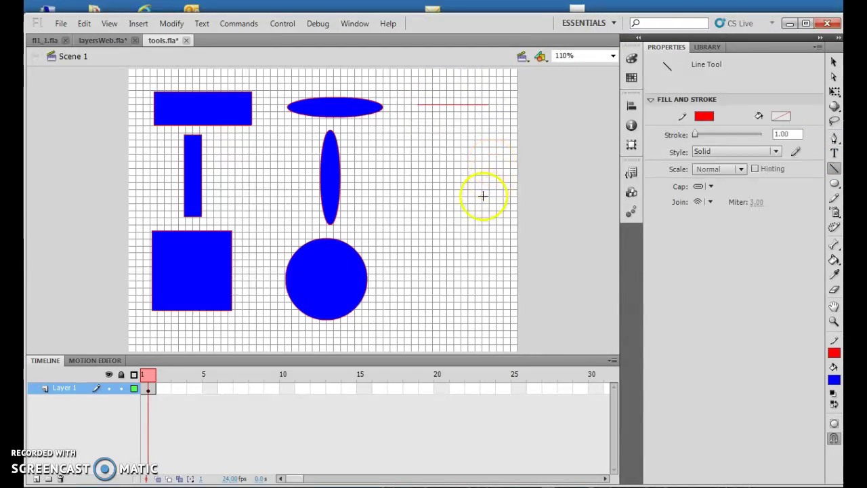
left_click_drag(454, 121, 456, 219)
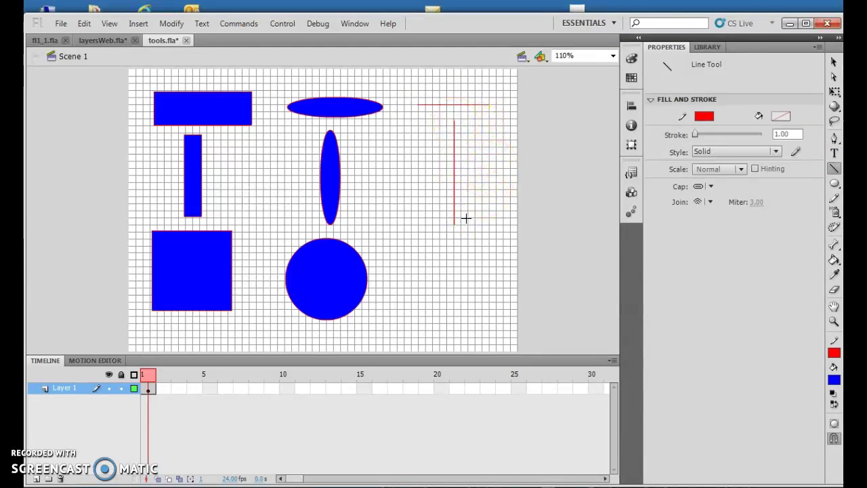
left_click_drag(403, 240, 496, 312)
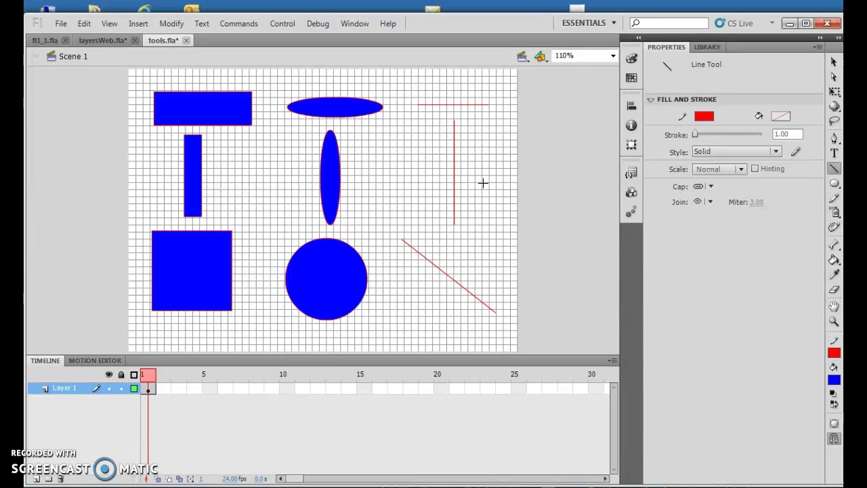
Step: Insert a new layer above Layer 1 in the timeline
left_click(151, 26)
mouse_move(173, 116)
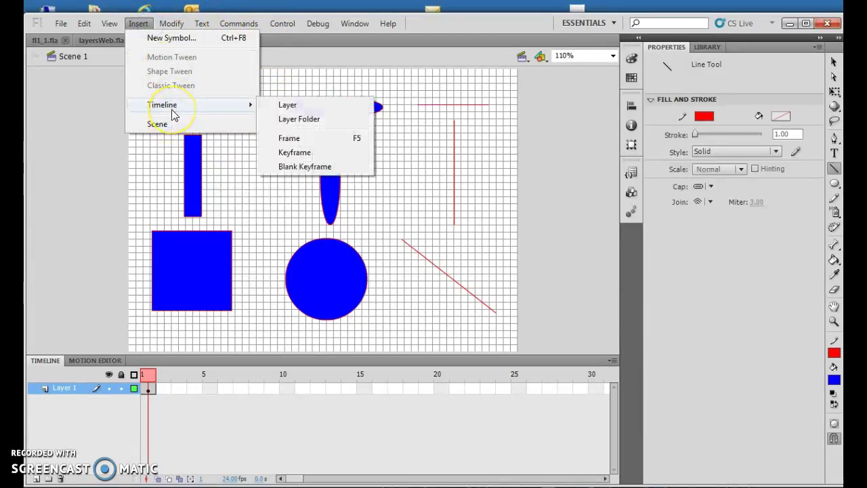
left_click(284, 106)
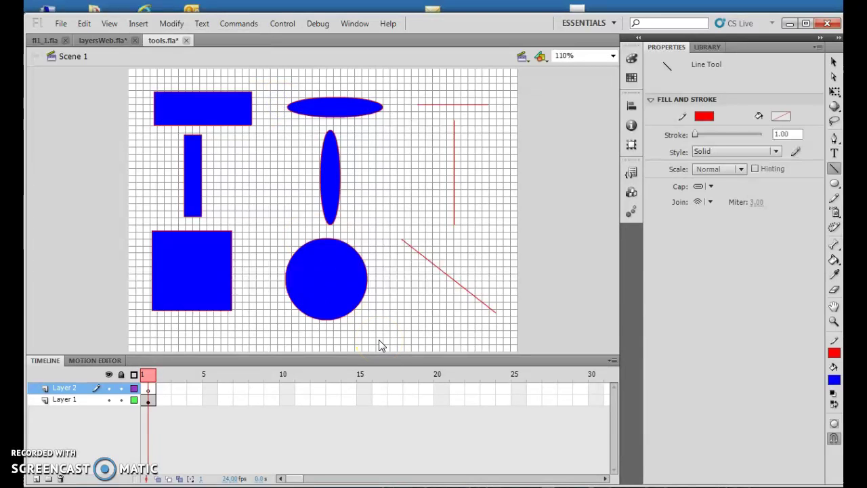
Step: Insert a keyframe at frame 5 of Layer 2, and scrub the playhead to frame 1 and back to check both frames
left_click(207, 389)
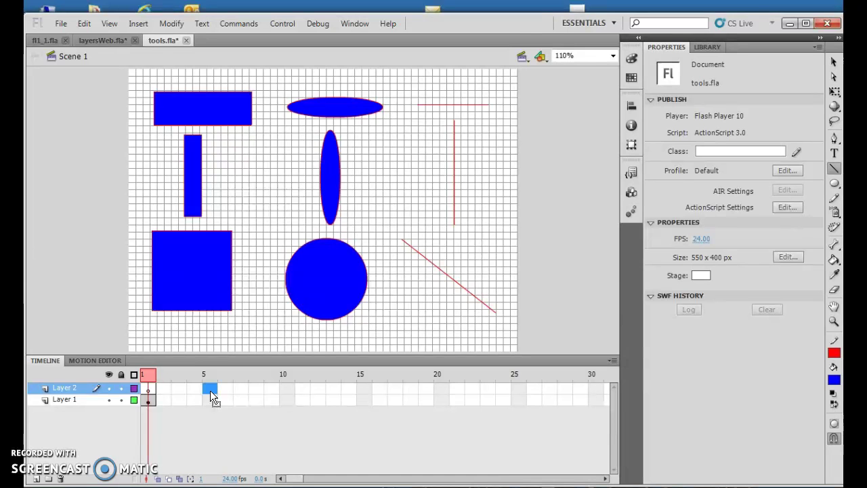
left_click(135, 25)
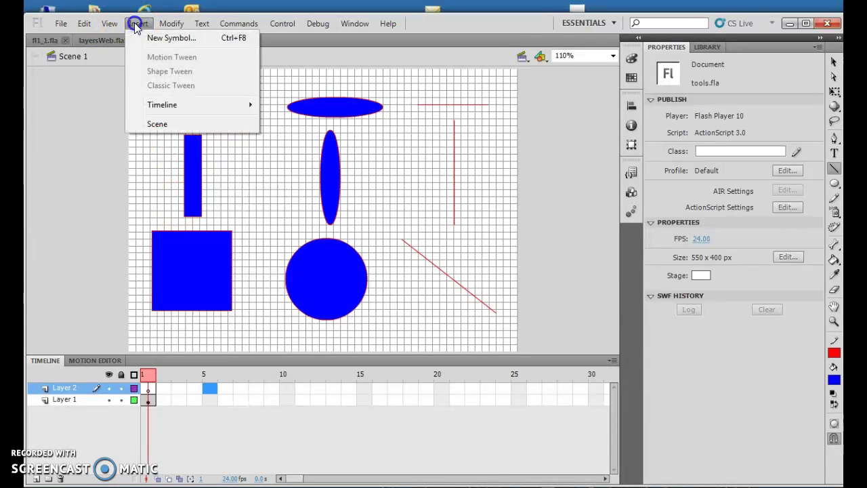
mouse_move(251, 107)
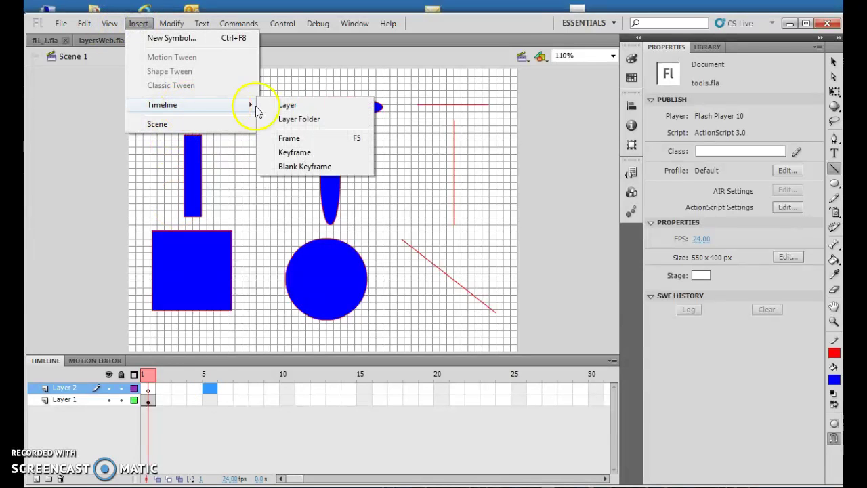
left_click(296, 153)
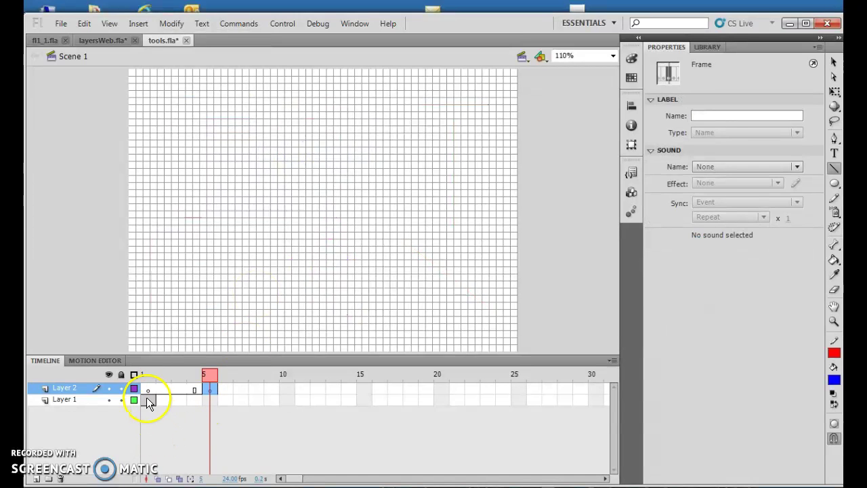
left_click_drag(208, 374, 154, 377)
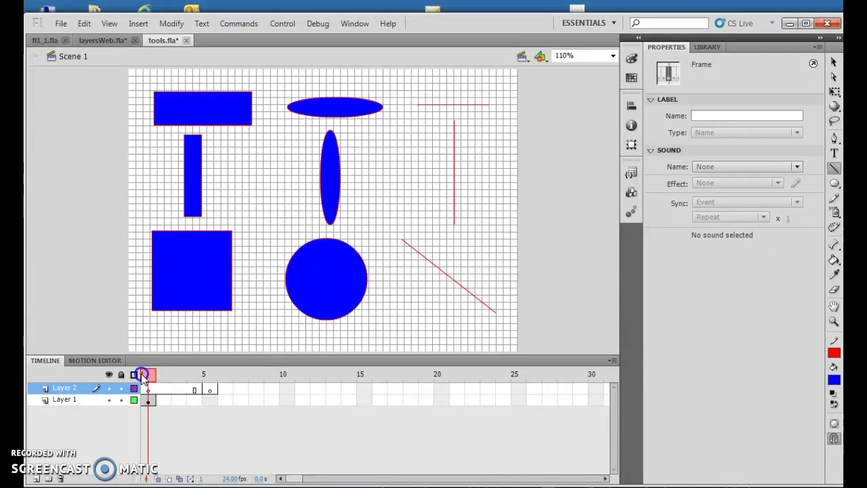
left_click_drag(147, 375, 204, 373)
left_click(234, 384)
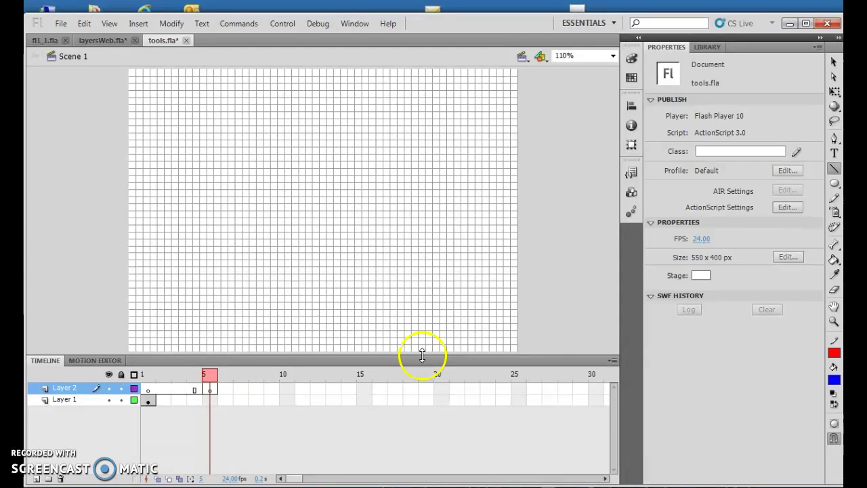
Step: Draw a closed right-pointing arrow outline with the Pen tool on Layer 2's frame 5, its shaft about two grid squares long and one high
left_click(835, 137)
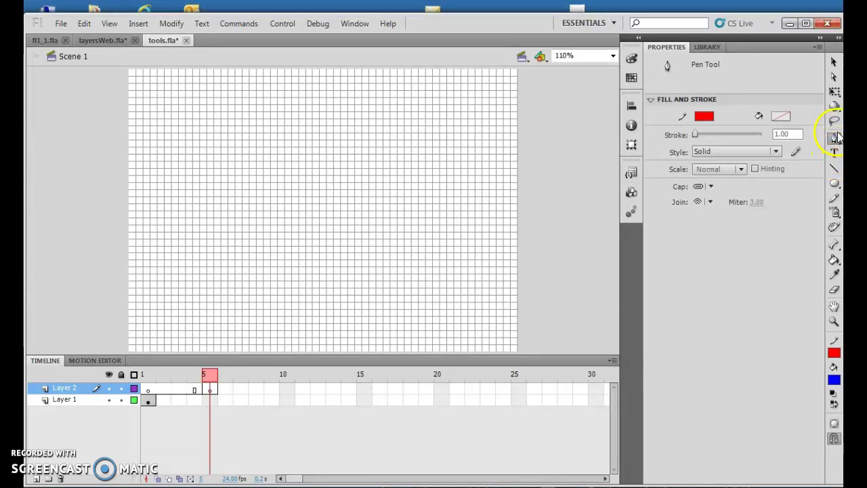
left_click(836, 323)
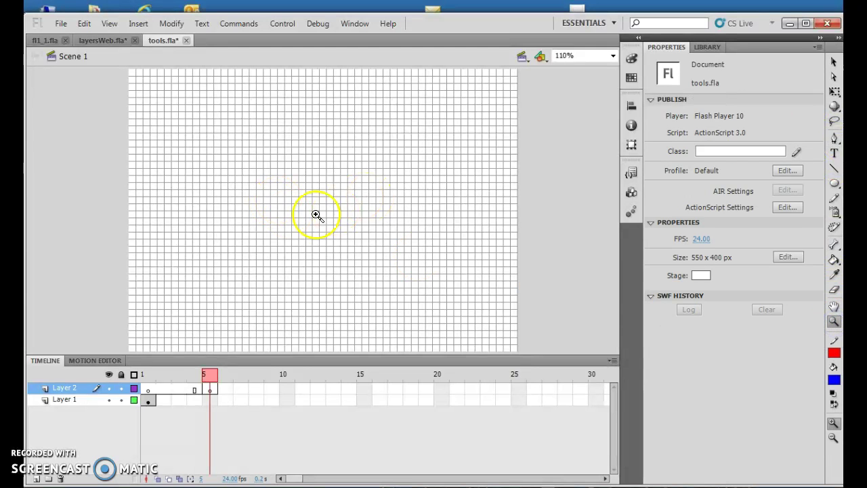
left_click_drag(195, 150, 226, 209)
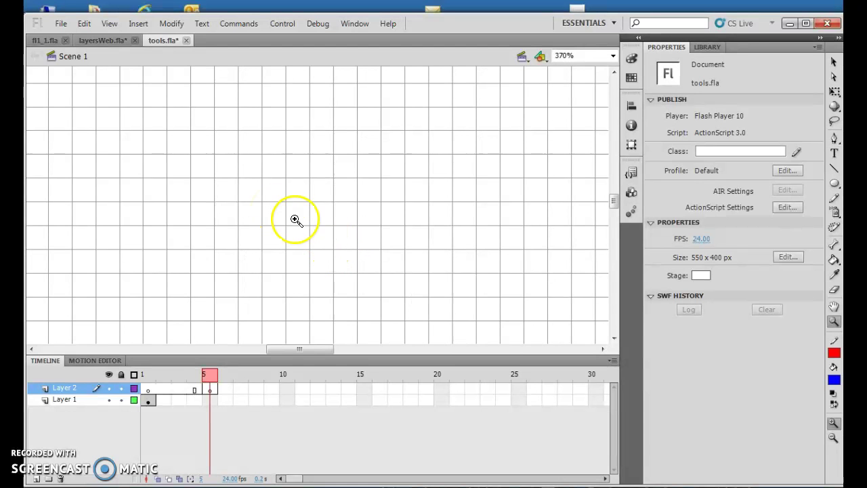
left_click(835, 139)
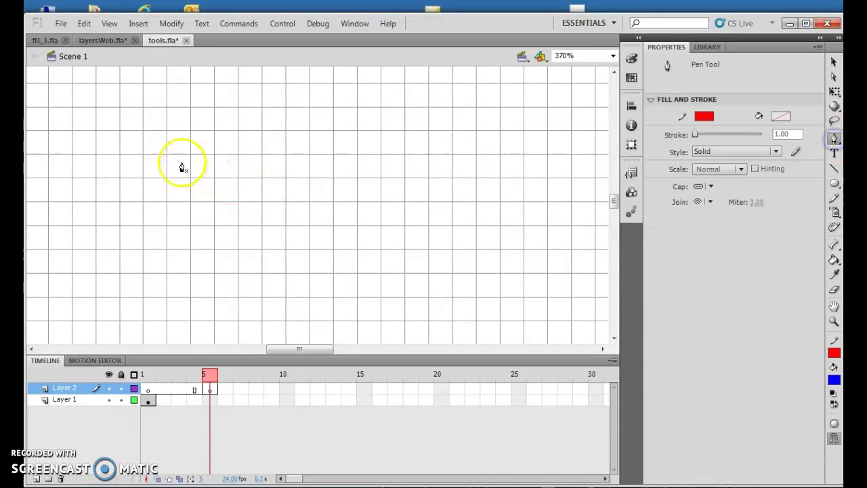
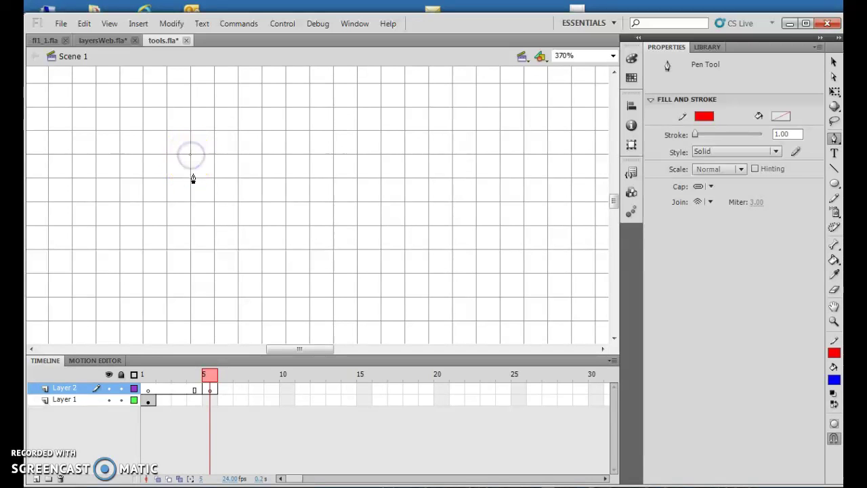
left_click(190, 179)
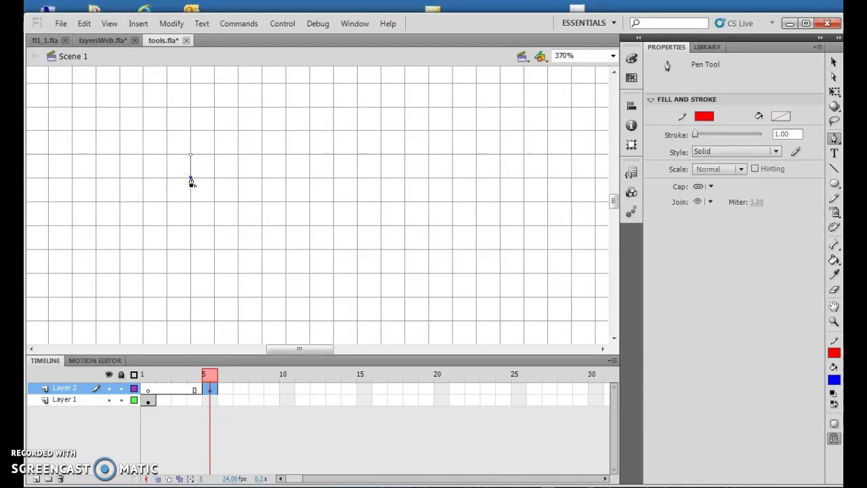
left_click(236, 178)
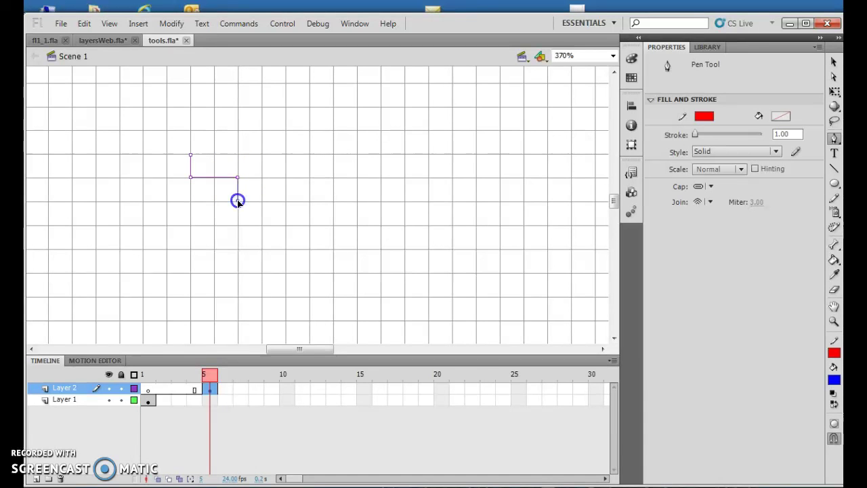
left_click(274, 165)
left_click(236, 129)
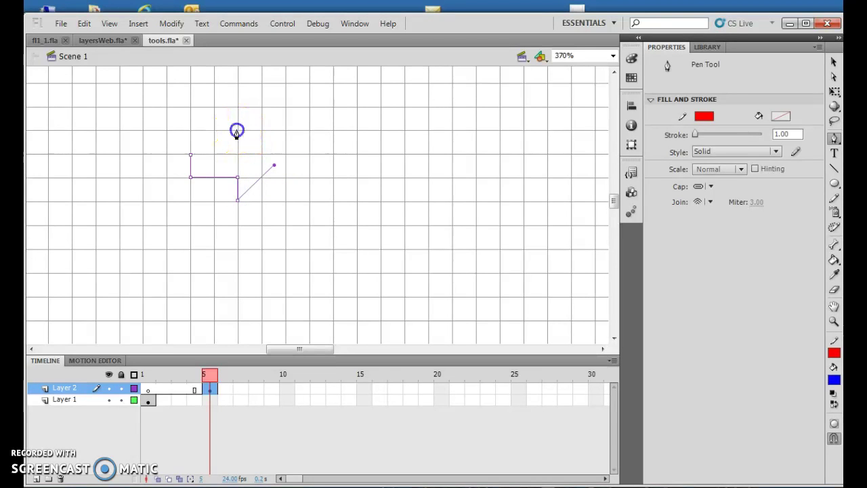
left_click(237, 154)
left_click(190, 155)
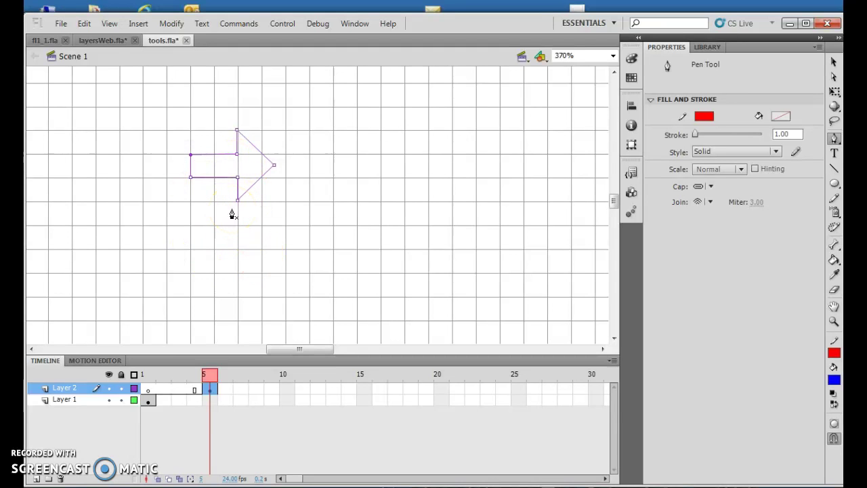
Step: Set the Pen stroke thickness to 62.40 and choose its join style before switching to the Paint Bucket tool
left_click_drag(695, 135, 715, 136)
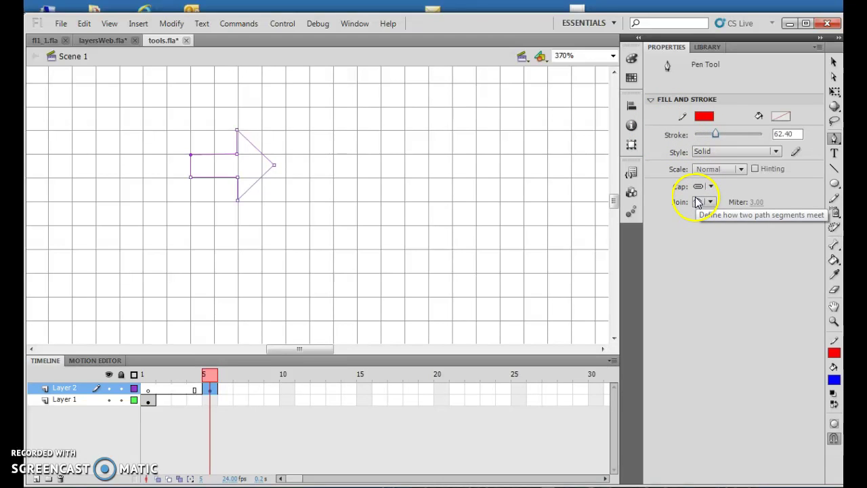
left_click(698, 202)
left_click(702, 216)
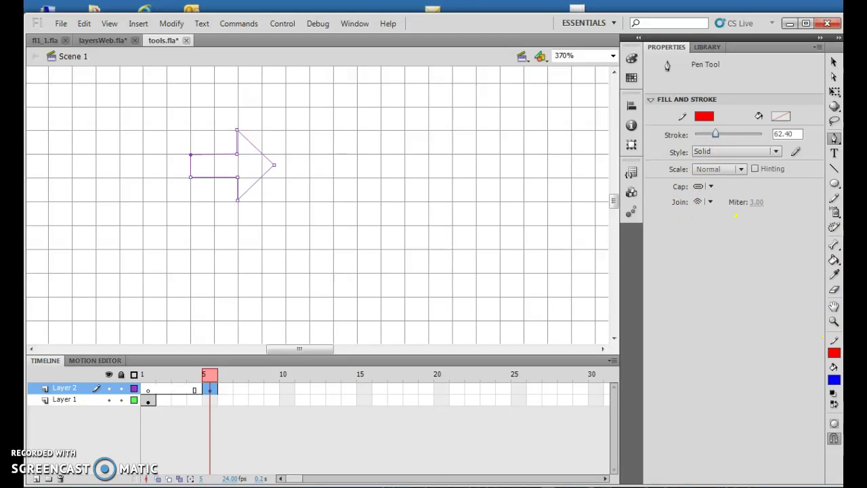
left_click(835, 259)
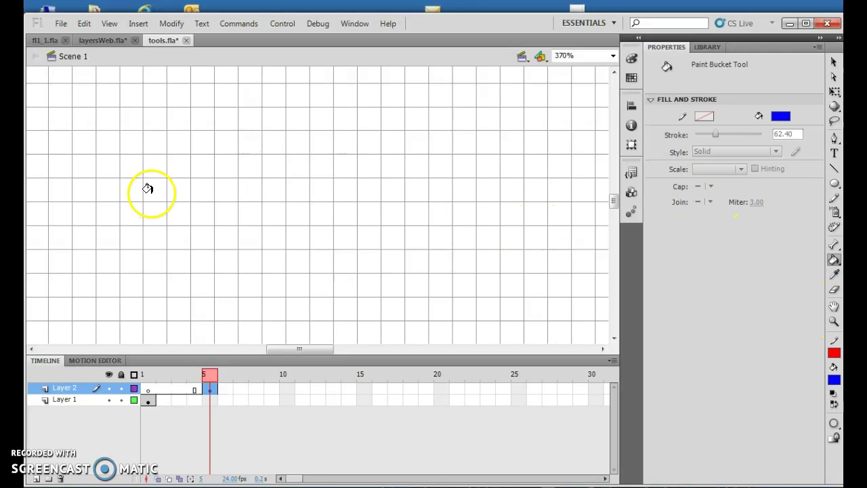
Step: Undo the last two changes made to the pen-drawn arrow
left_click(84, 23)
left_click(101, 40)
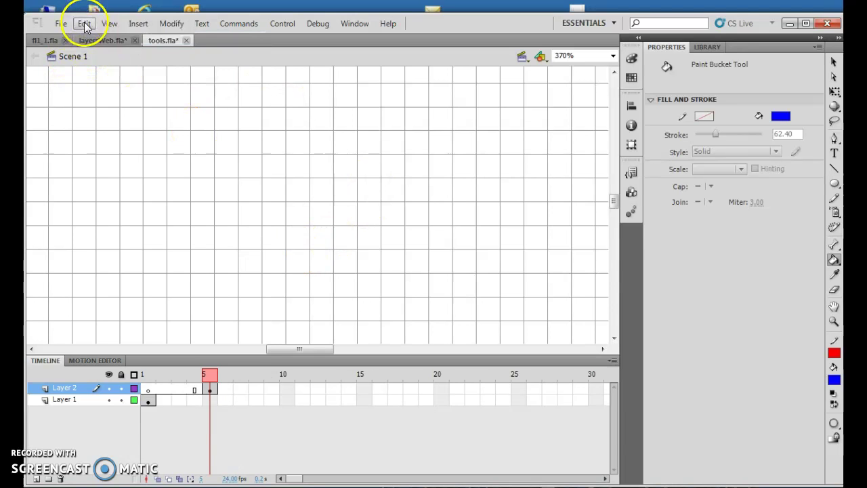
left_click(84, 23)
left_click(105, 37)
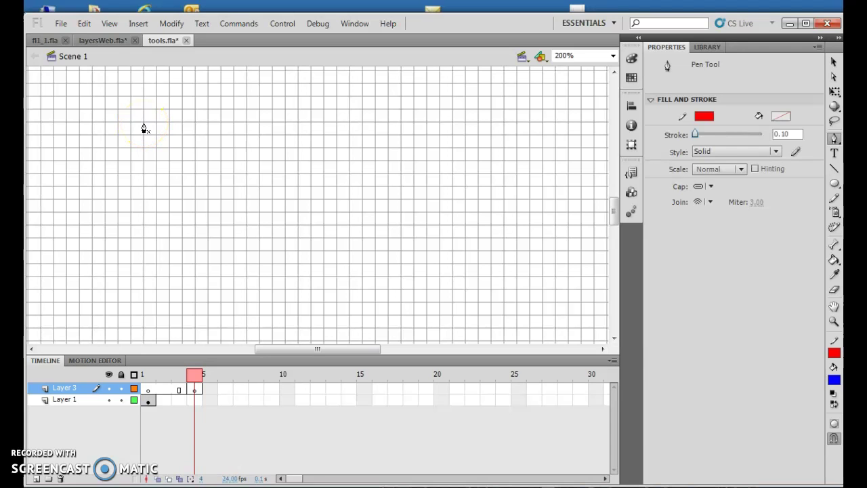
Step: Draw a closed right-pointing arrow with the Pen tool on Layer 3's frame 4, its shaft about four grid squares long and three high
left_click(144, 161)
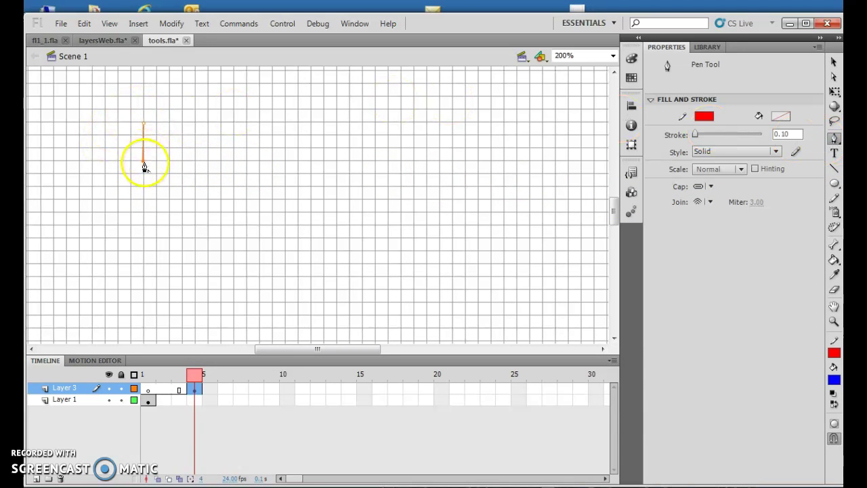
left_click(194, 160)
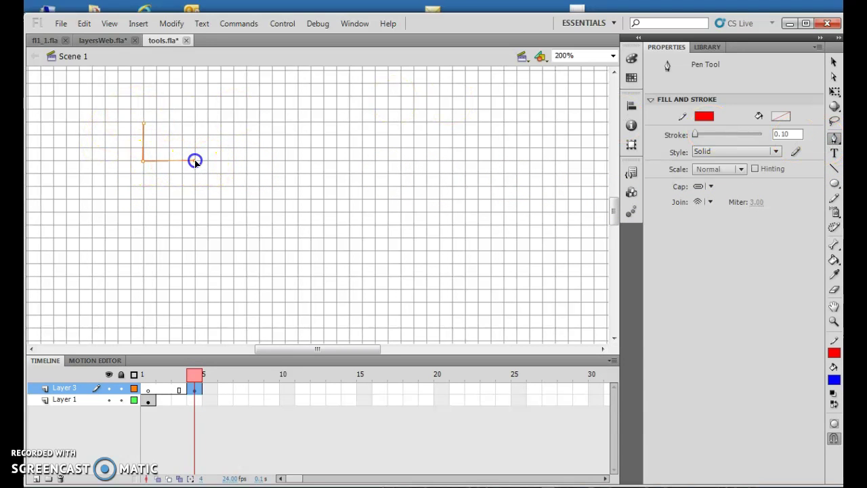
left_click(195, 200)
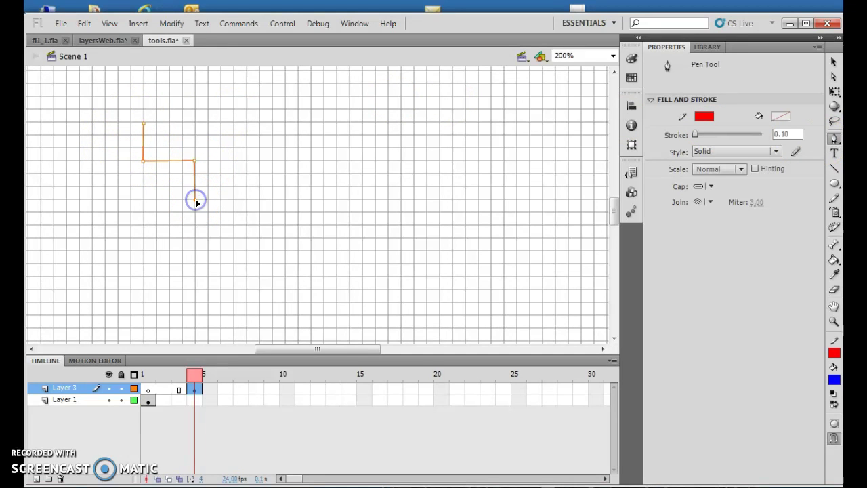
left_click(251, 141)
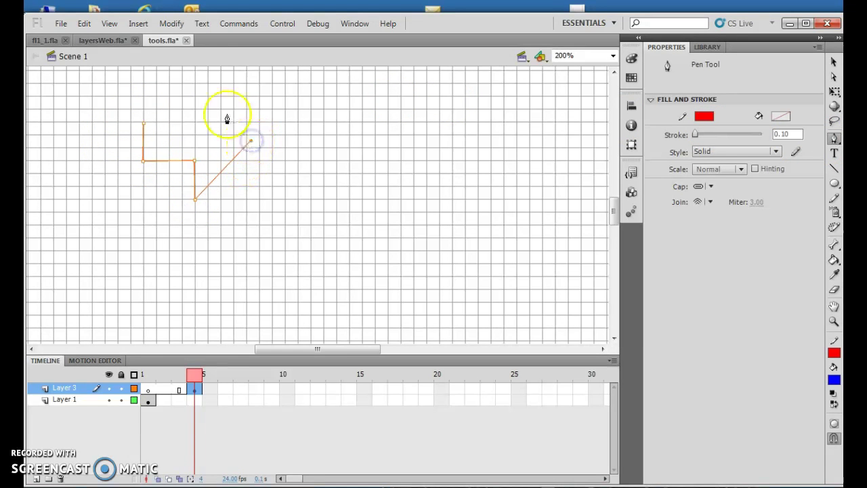
left_click(195, 83)
left_click(195, 121)
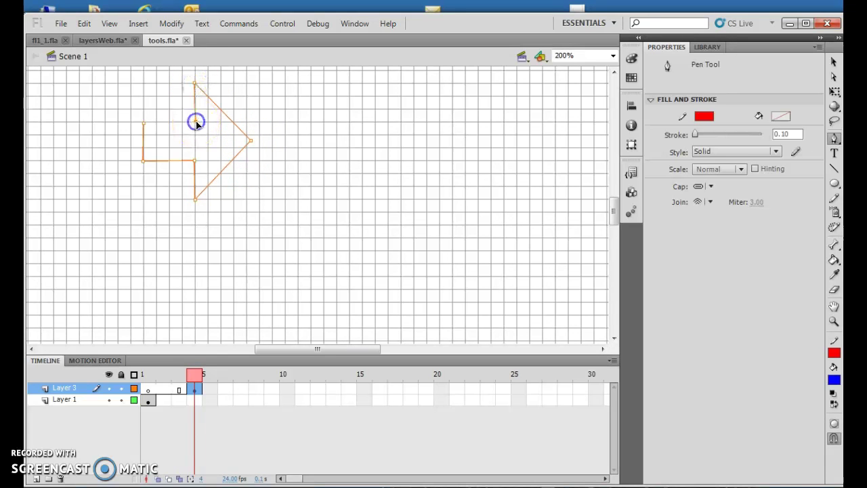
left_click(143, 123)
Step: Fill the inside of the pen-drawn arrow with blue using the Paint Bucket tool
left_click(834, 259)
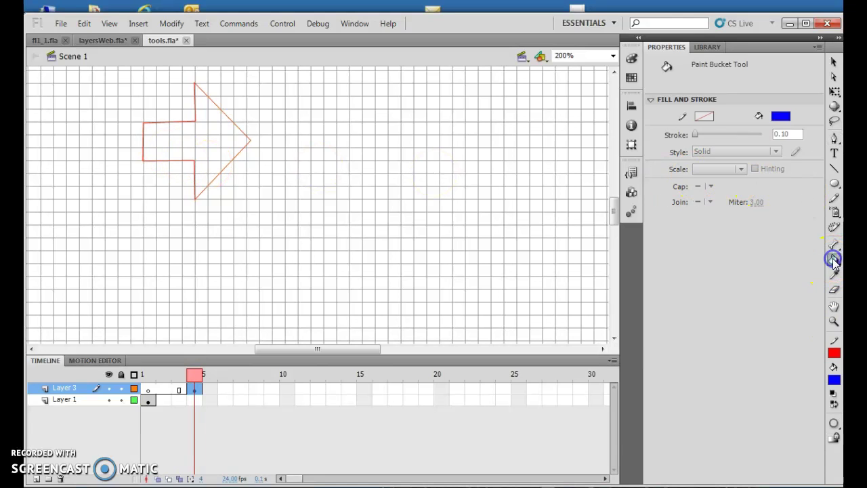
left_click(201, 143)
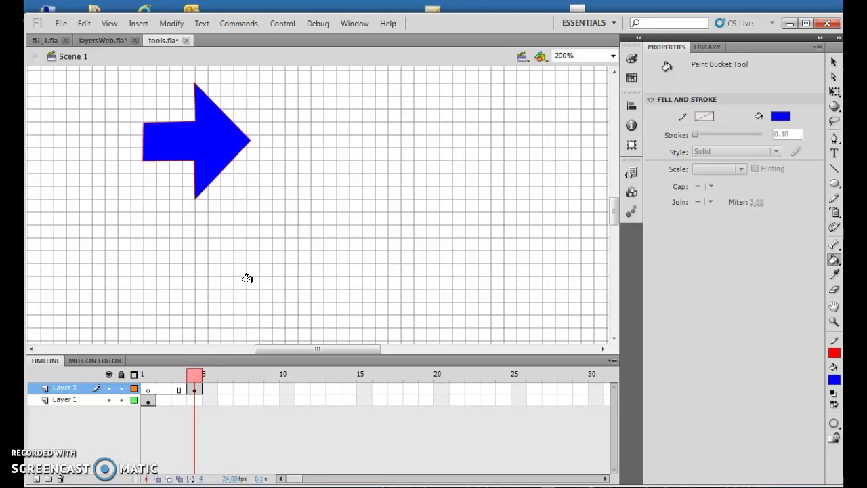
left_click(257, 274)
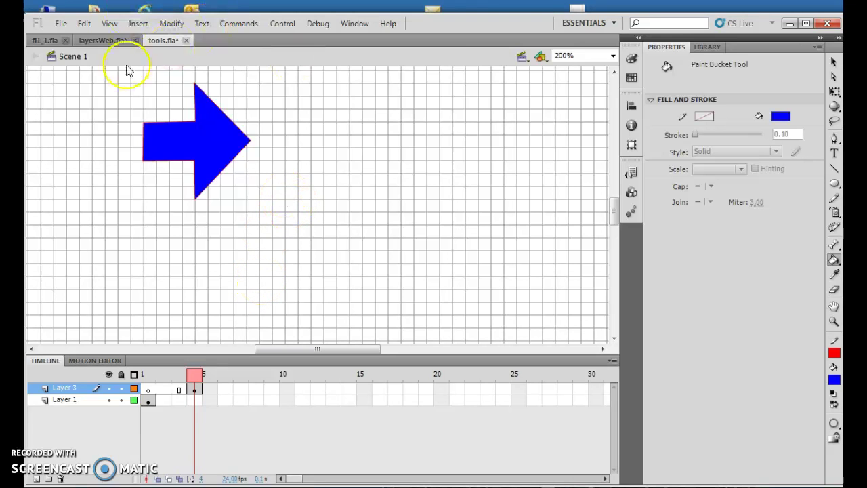
Step: Fit the whole stage in the window and hide the grid
left_click(110, 23)
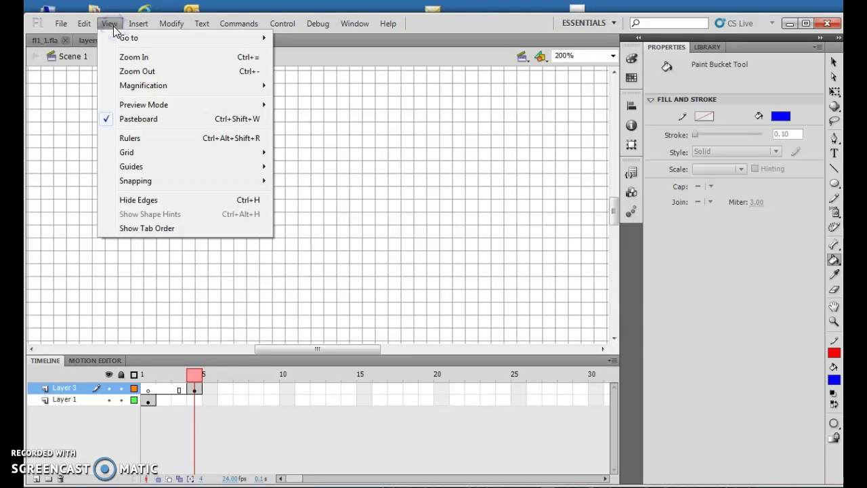
mouse_move(151, 88)
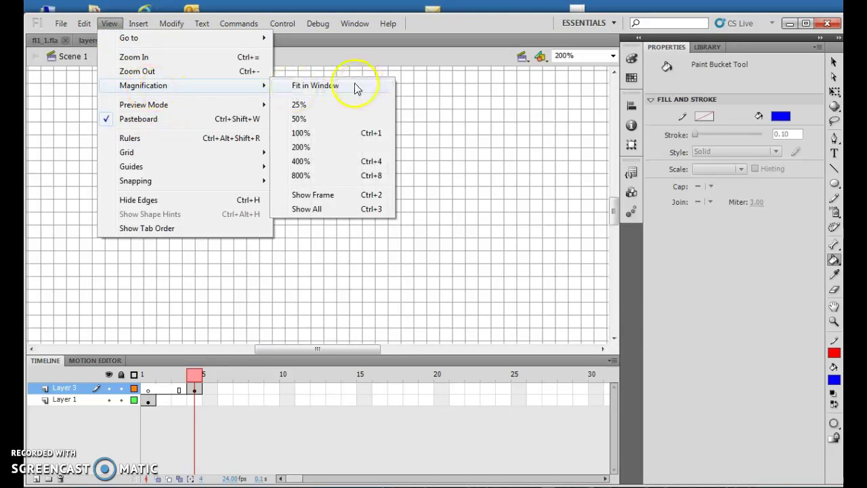
left_click(354, 84)
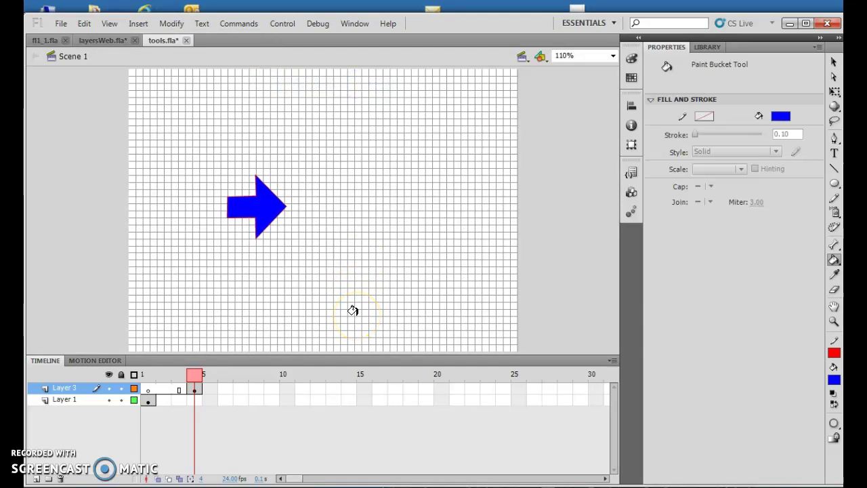
left_click(110, 23)
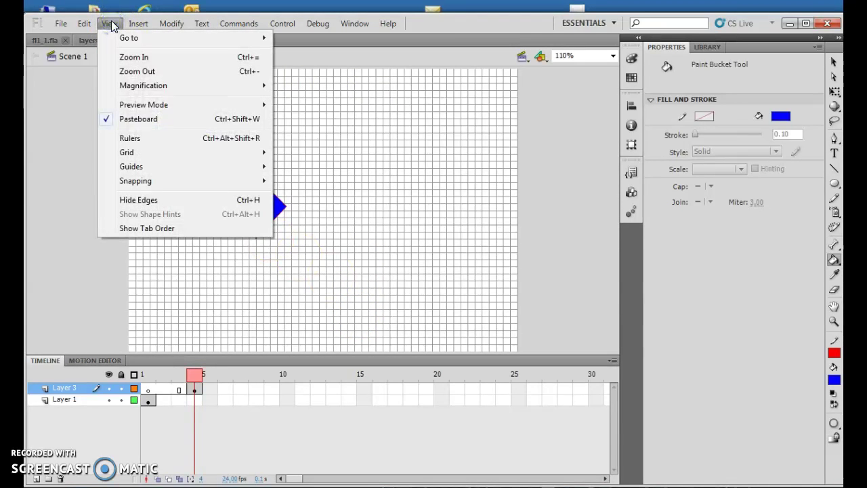
mouse_move(170, 151)
left_click(276, 152)
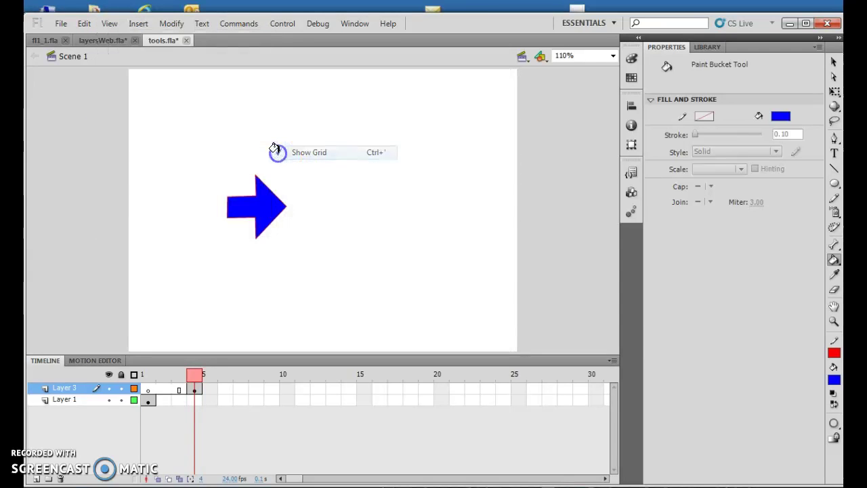
Step: Scrub the playhead back to frame 1 and return it to frame 4 to compare the drawings
left_click_drag(195, 380, 143, 383)
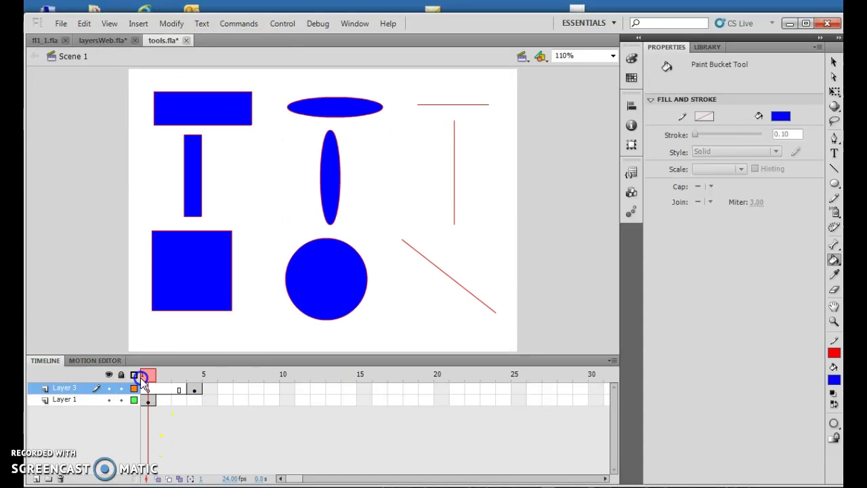
left_click_drag(144, 382, 197, 382)
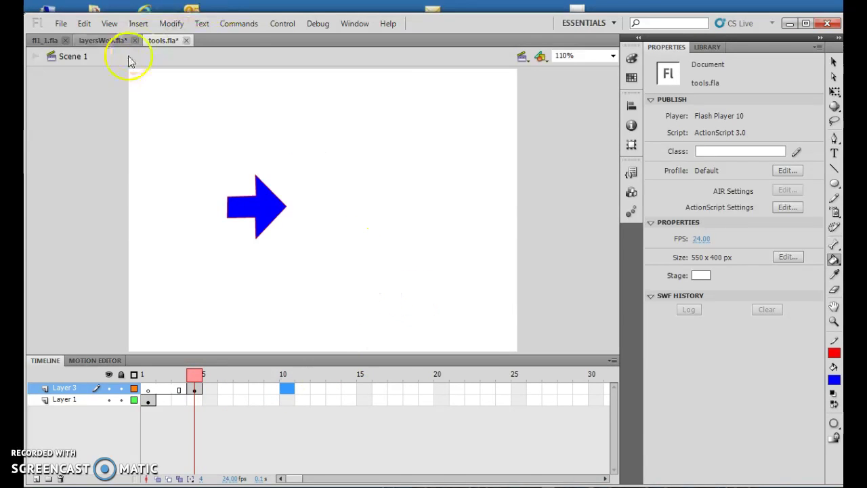
Step: Try inserting a keyframe at frame 10 of Layer 3 and undo it
left_click(138, 23)
mouse_move(169, 107)
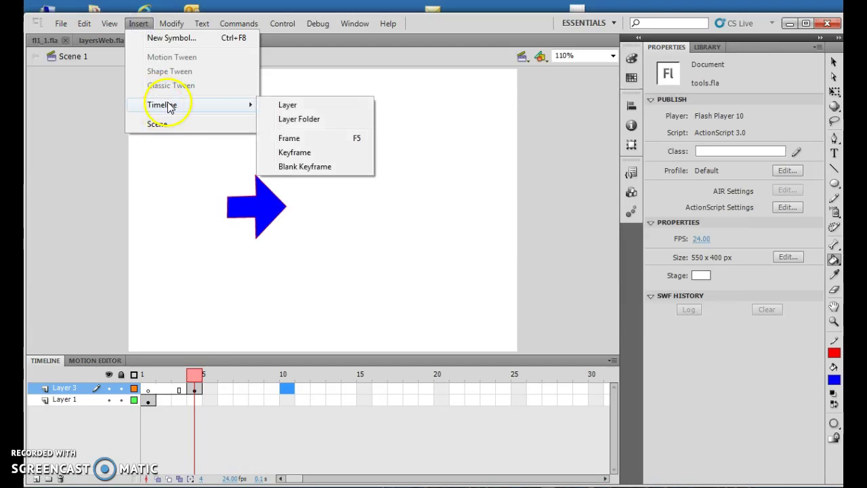
left_click(300, 152)
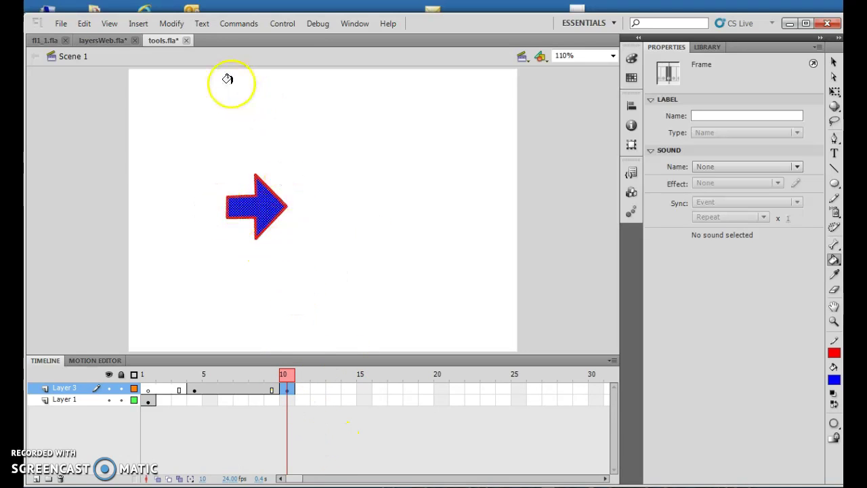
left_click(84, 24)
left_click(108, 37)
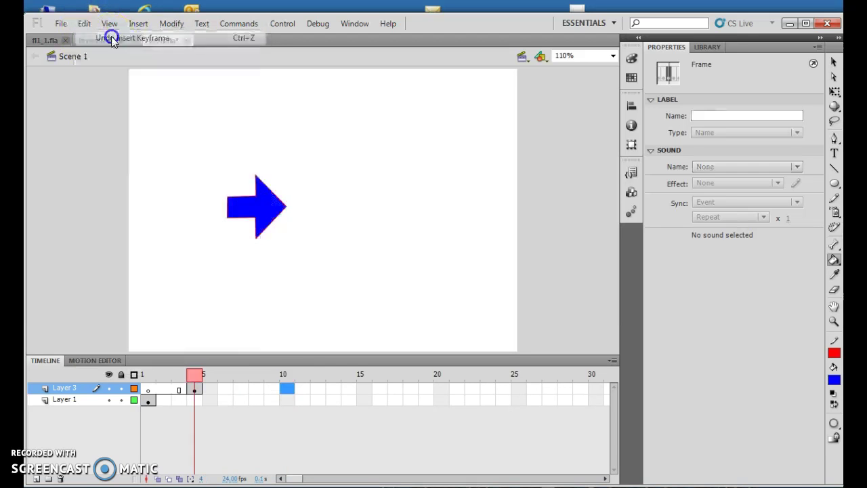
left_click(210, 388)
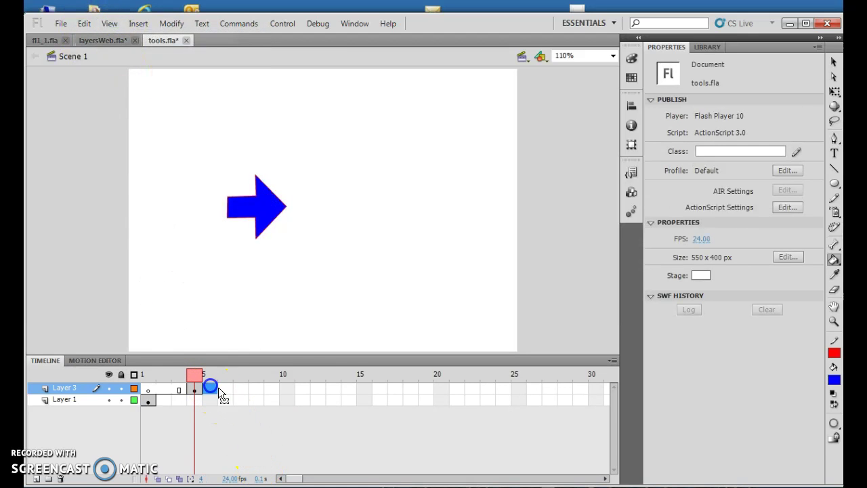
left_click(195, 388)
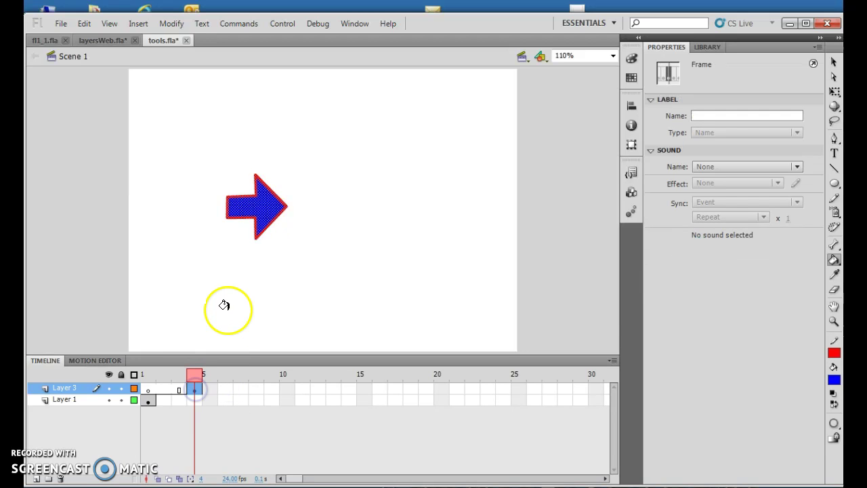
left_click(834, 62)
left_click_drag(208, 161, 346, 260)
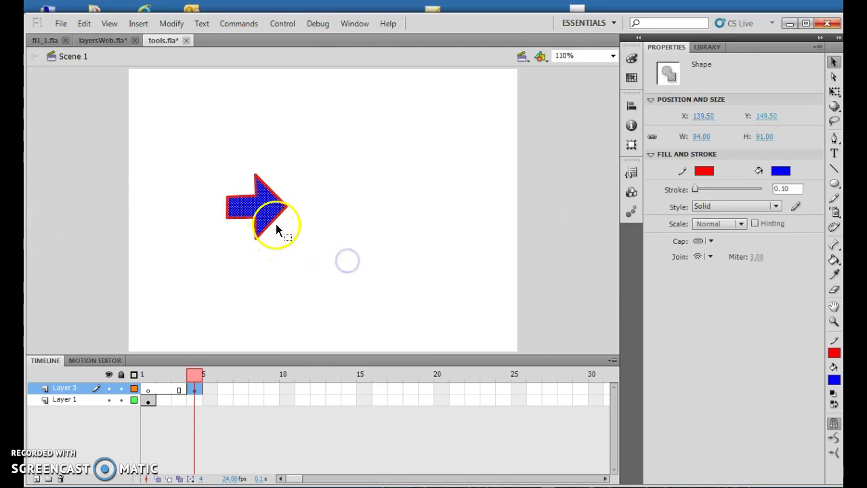
left_click(834, 76)
left_click(834, 63)
double_click(238, 201)
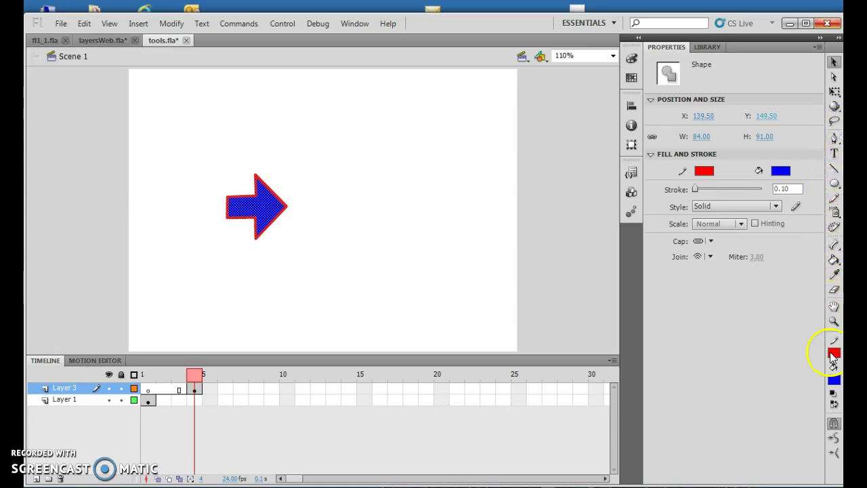
left_click(834, 306)
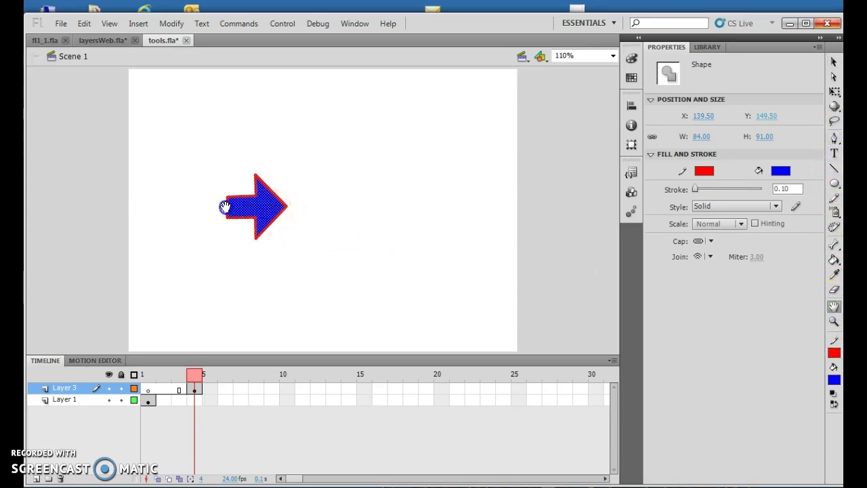
left_click(87, 23)
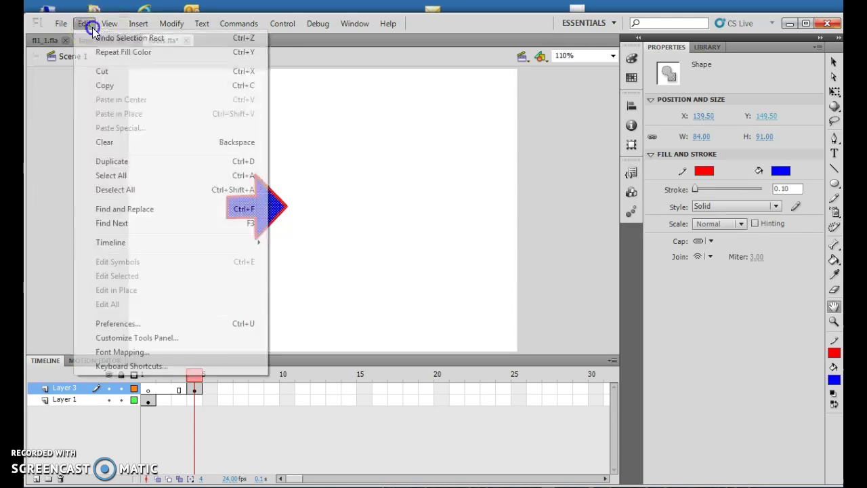
left_click(98, 38)
left_click(87, 23)
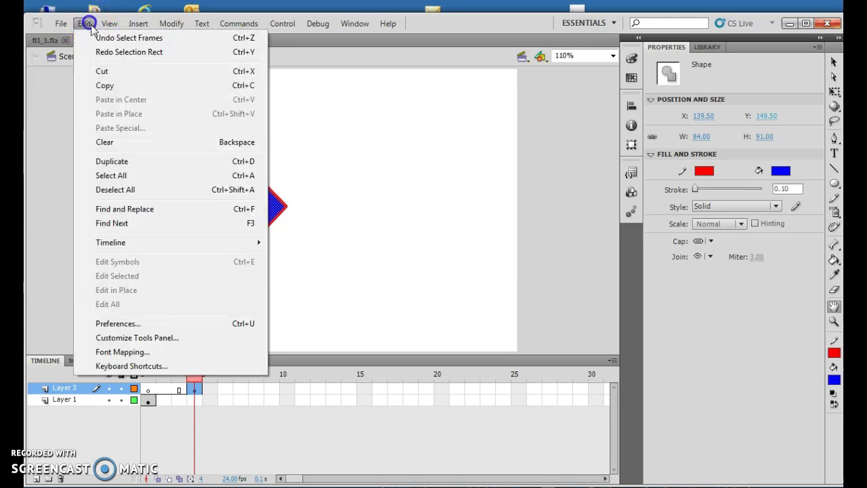
left_click(98, 38)
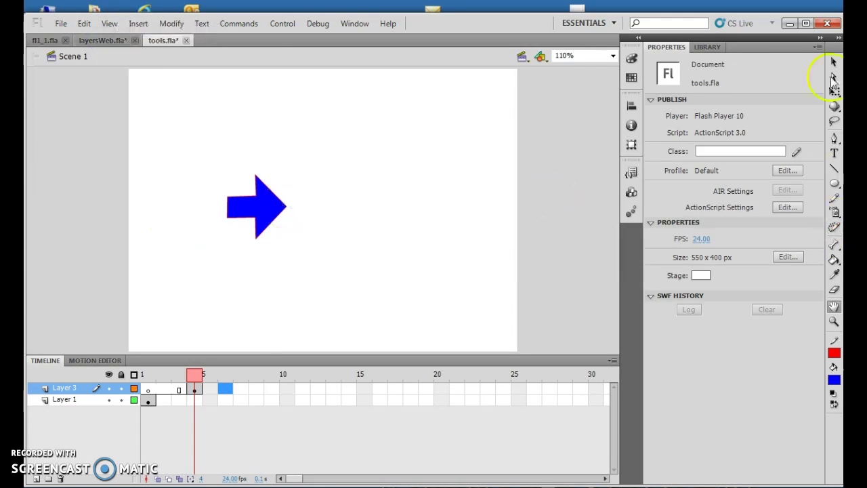
Step: Select the whole blue arrow and move it to the stage's upper-left corner, at about X 23, Y 8
left_click(834, 307)
left_click(834, 61)
left_click_drag(205, 166, 331, 259)
left_click_drag(267, 206, 184, 107)
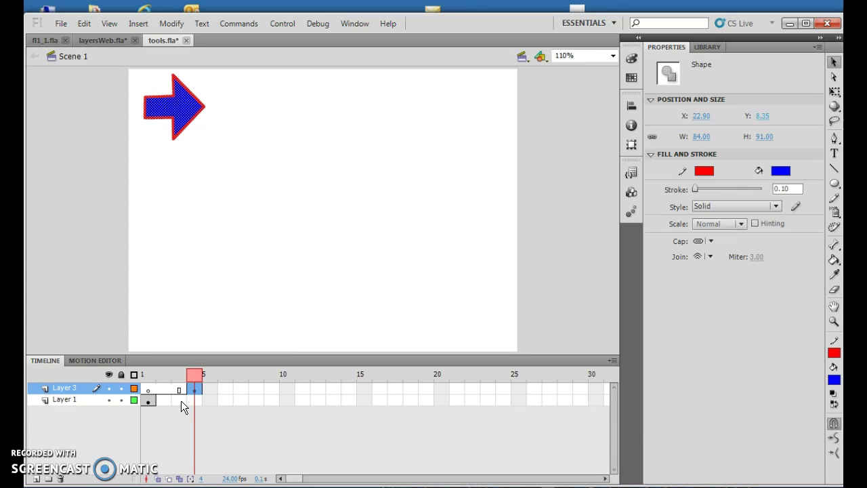
left_click(206, 401)
left_click(207, 410)
Step: Draw a red line of three arches across the stage with the Pencil tool in Ink mode, about 313 px wide and 77 px high
left_click(834, 228)
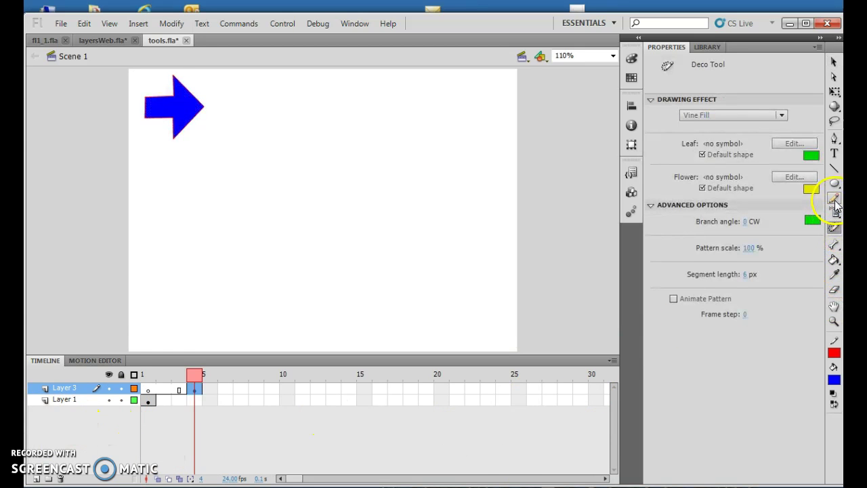
left_click(835, 198)
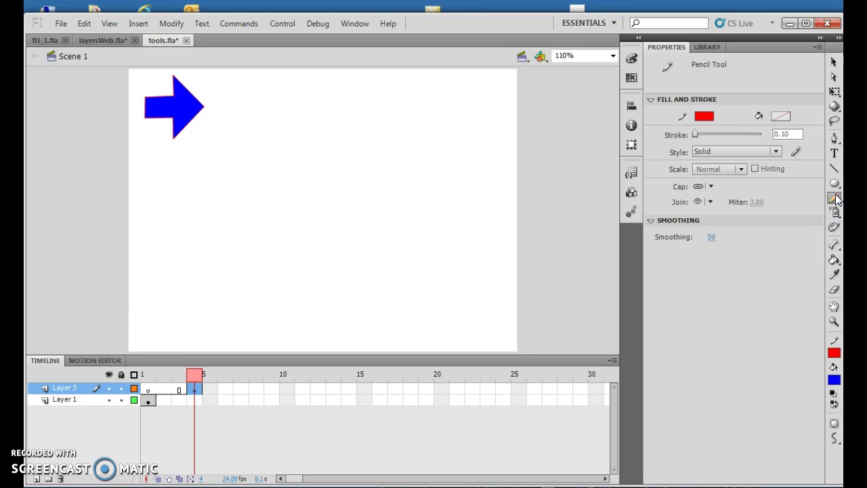
left_click(835, 439)
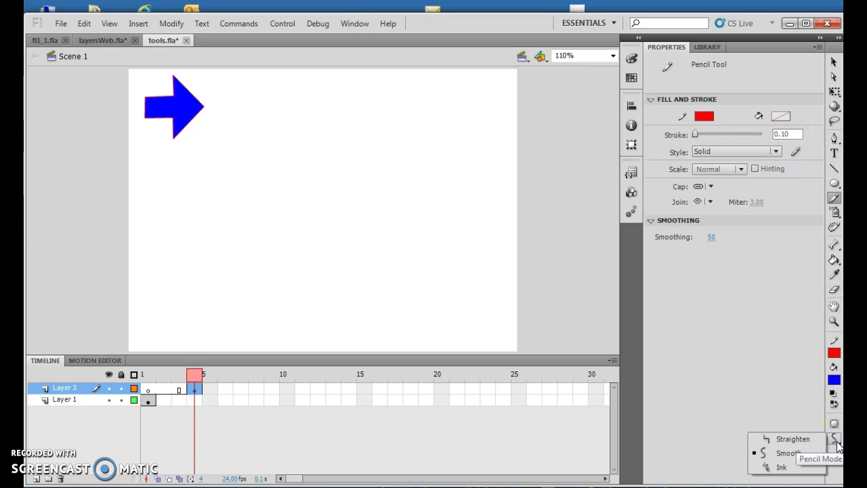
left_click(781, 466)
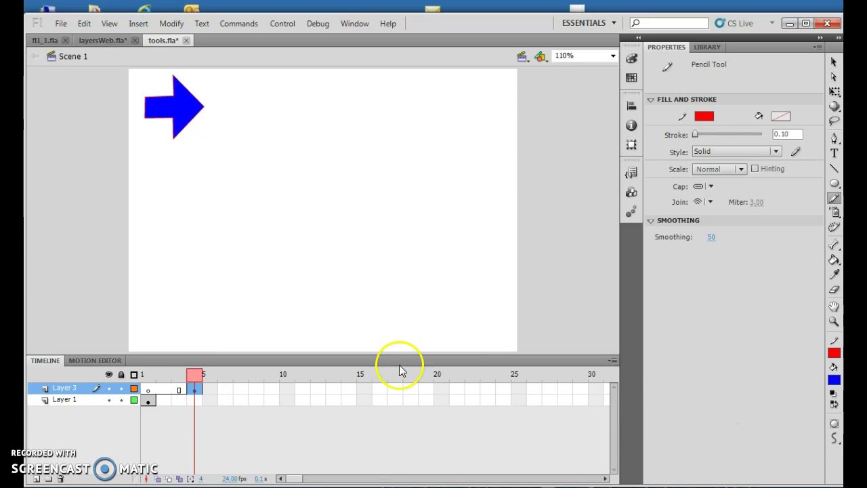
mouse_move(204, 171)
left_mouse_down()
mouse_move(234, 135)
mouse_move(265, 137)
mouse_move(283, 168)
mouse_move(295, 141)
mouse_move(318, 133)
mouse_move(350, 173)
mouse_move(364, 147)
mouse_move(395, 136)
mouse_move(424, 187)
left_mouse_up()
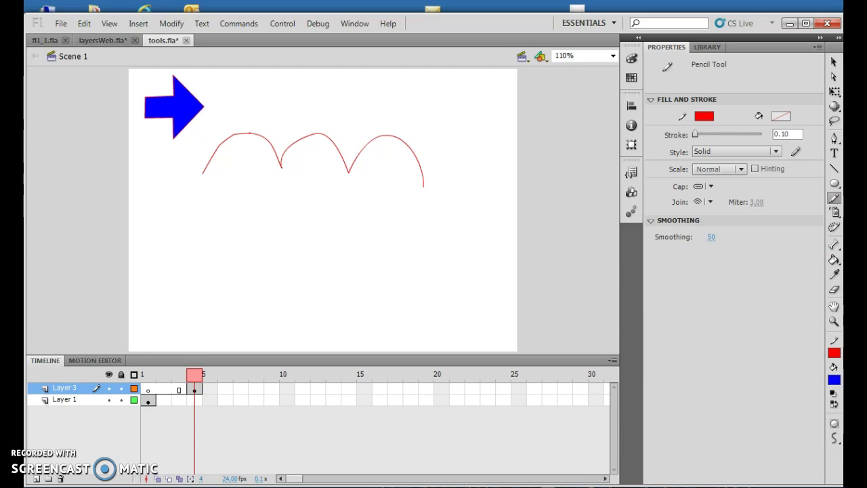
Step: Choose a brush size and paint a thick blue stroke of three arches below the red line with the Brush tool
left_click(834, 212)
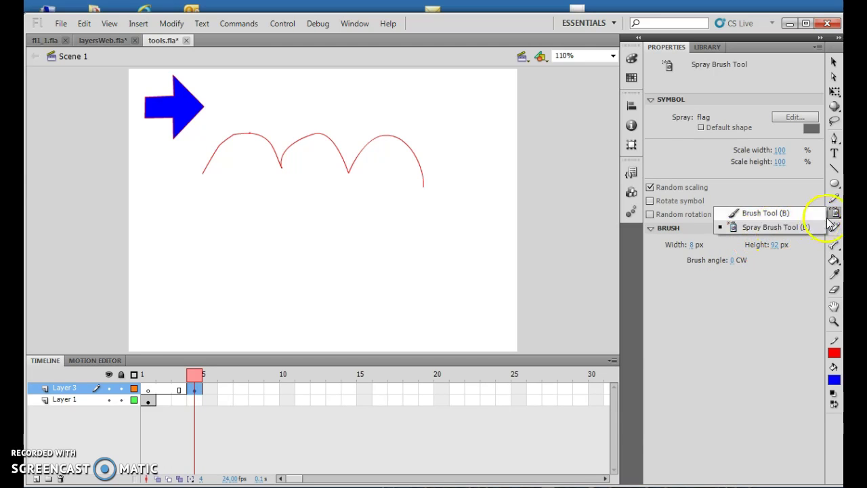
left_click(756, 215)
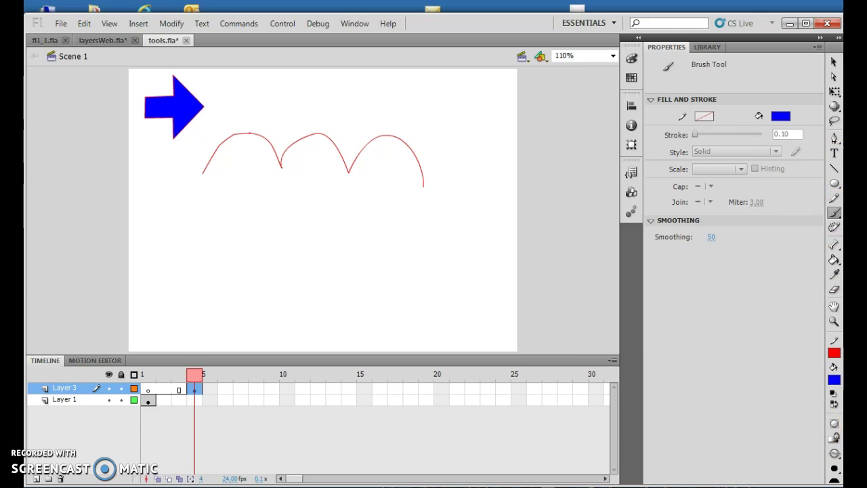
left_click(837, 469)
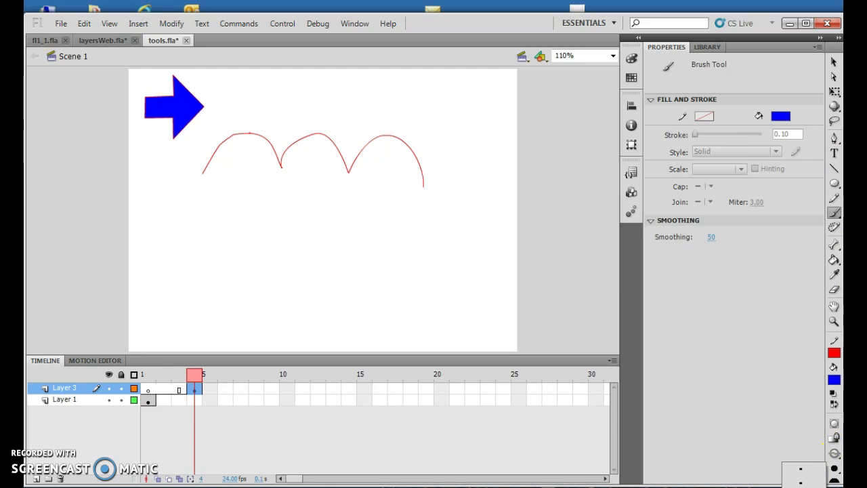
left_click(801, 481)
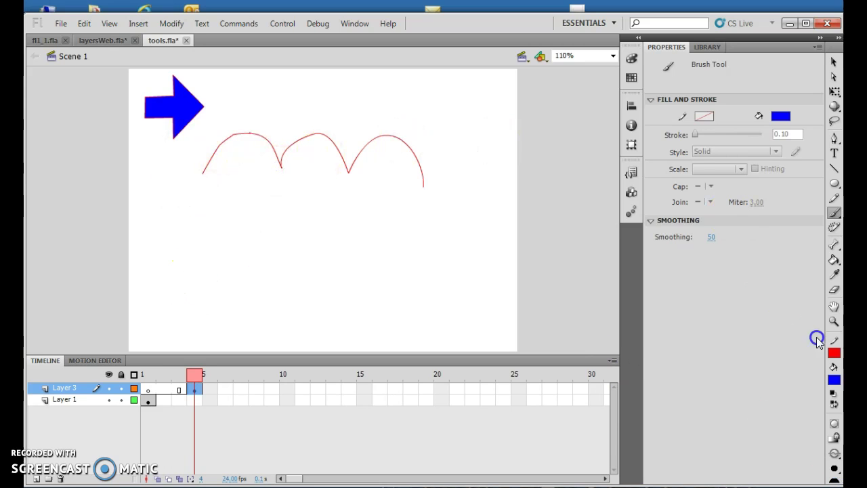
left_click(326, 147)
mouse_move(197, 257)
left_mouse_down()
mouse_move(223, 218)
mouse_move(260, 220)
mouse_move(272, 247)
mouse_move(301, 218)
mouse_move(339, 252)
mouse_move(387, 222)
mouse_move(425, 259)
left_mouse_up()
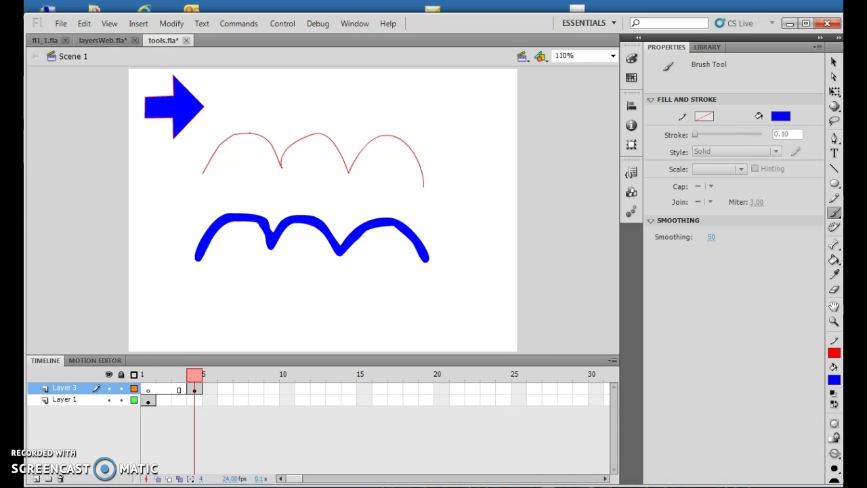
Step: Select the entire red pencil line and apply Smooth to it five times
left_click(835, 63)
left_click(681, 152)
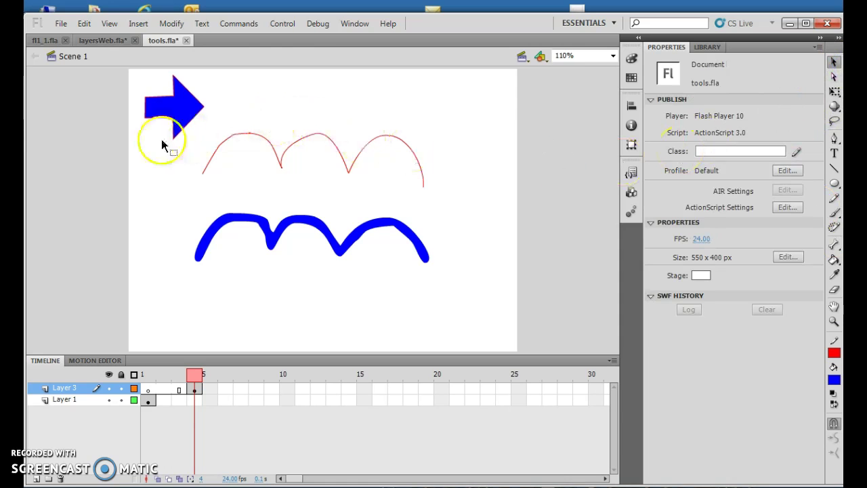
left_click_drag(415, 194, 438, 197)
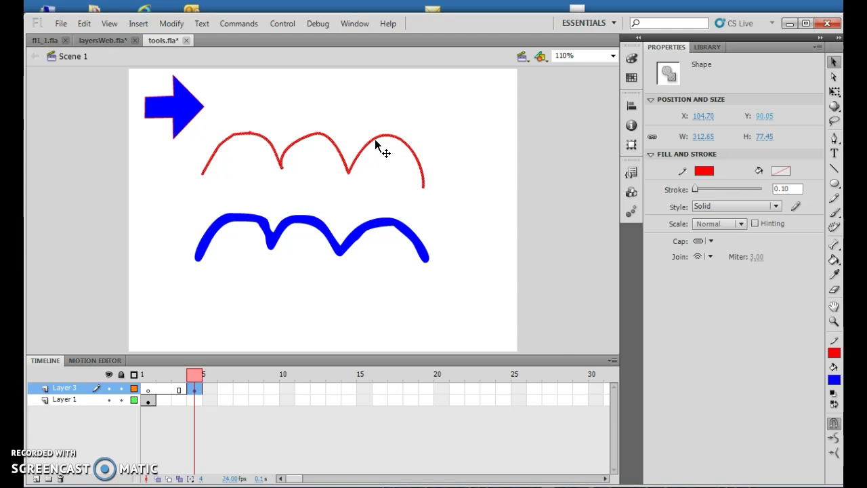
left_click(834, 440)
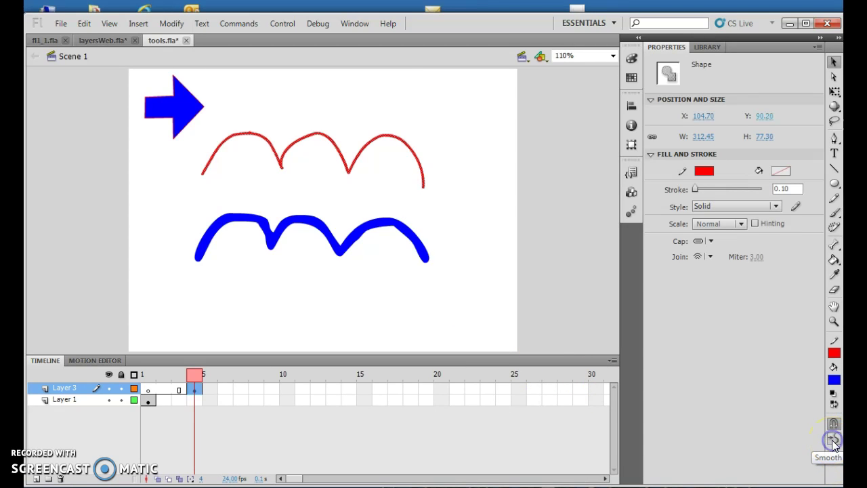
left_click(835, 439)
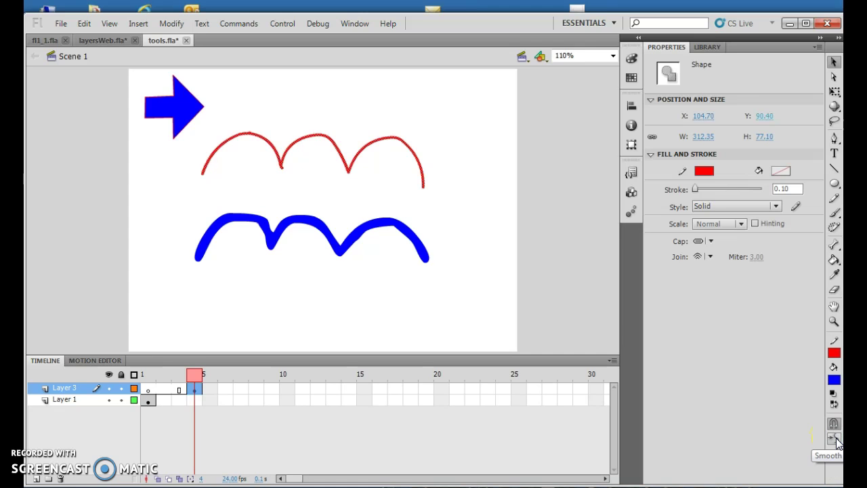
left_click(836, 440)
left_click(836, 439)
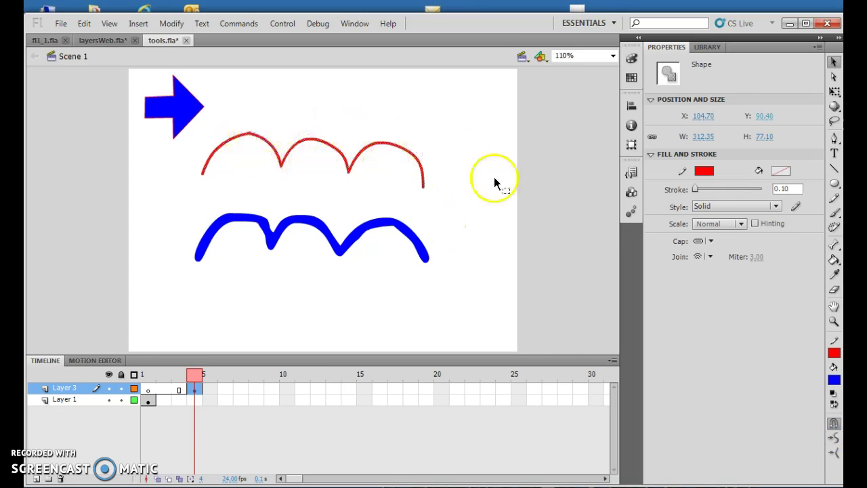
left_click(836, 439)
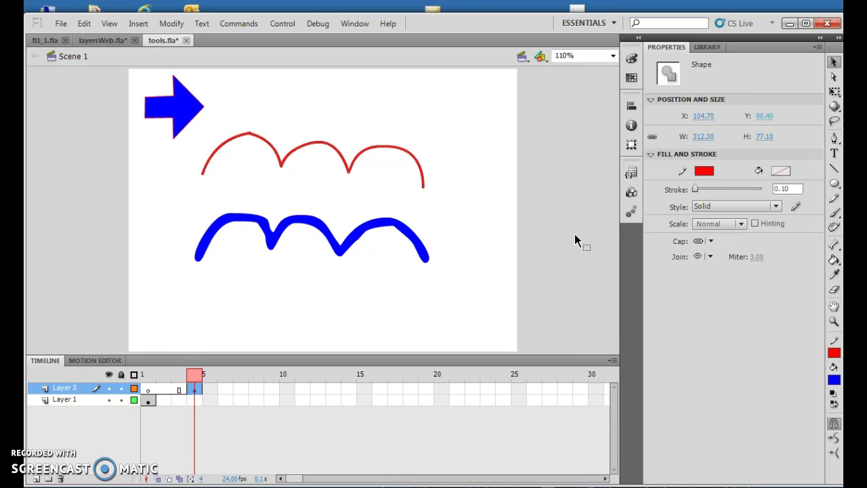
Step: Set the red pencil line's stroke height to 20 and its stroke style to Dotted
left_click_drag(697, 190, 703, 189)
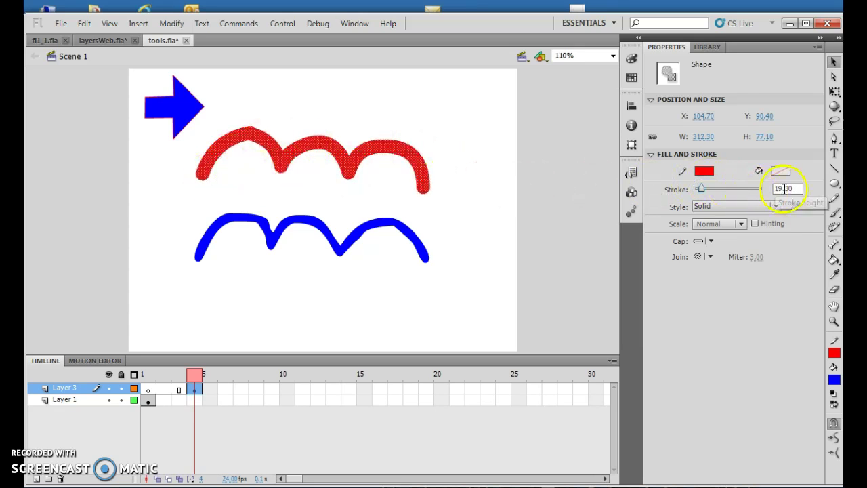
left_click_drag(784, 188, 773, 189)
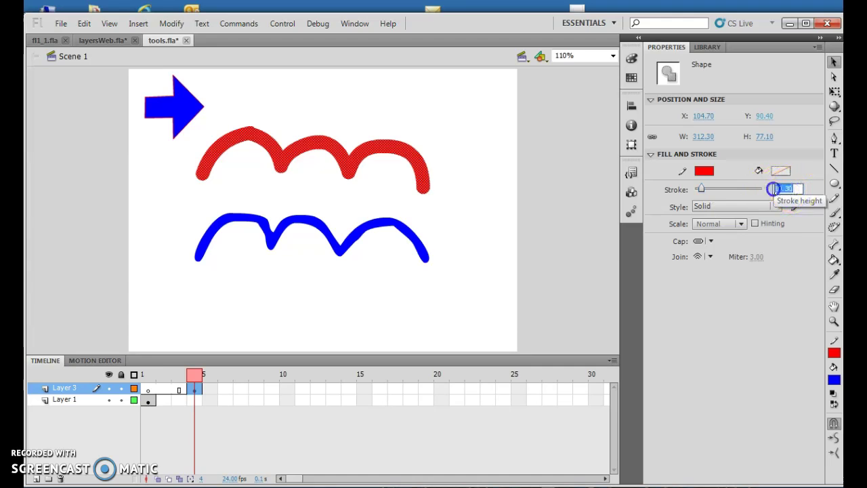
type("20")
key("Return")
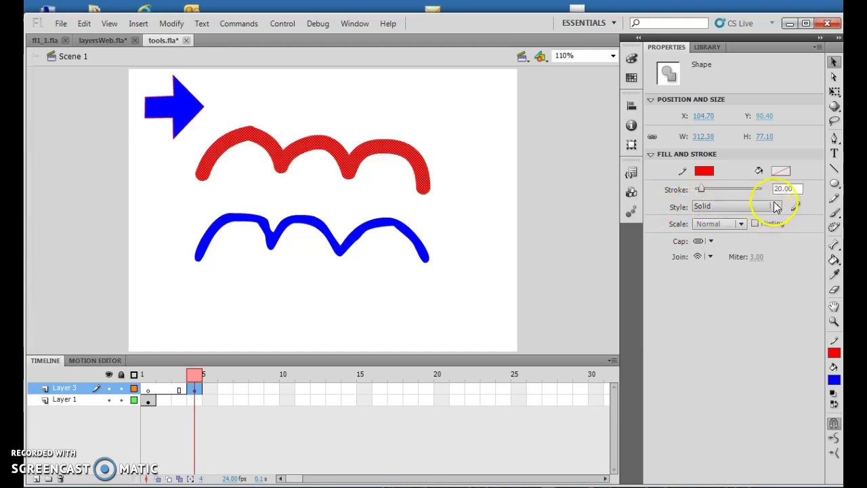
left_click(776, 206)
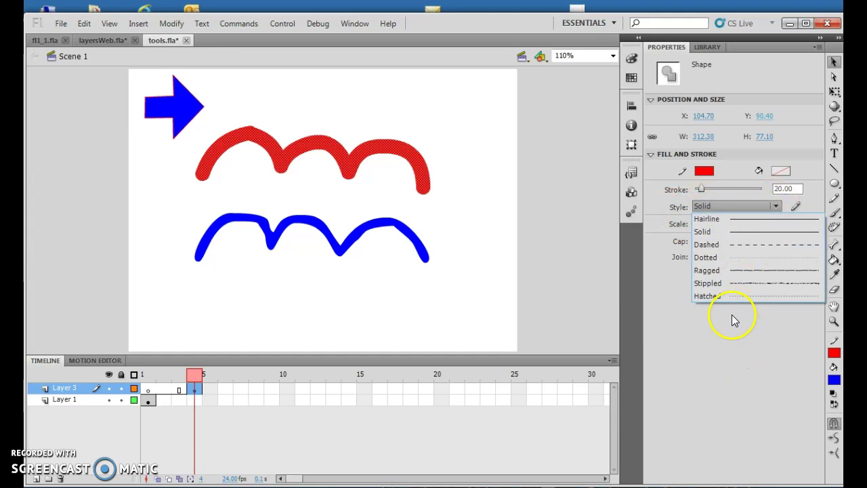
left_click(743, 258)
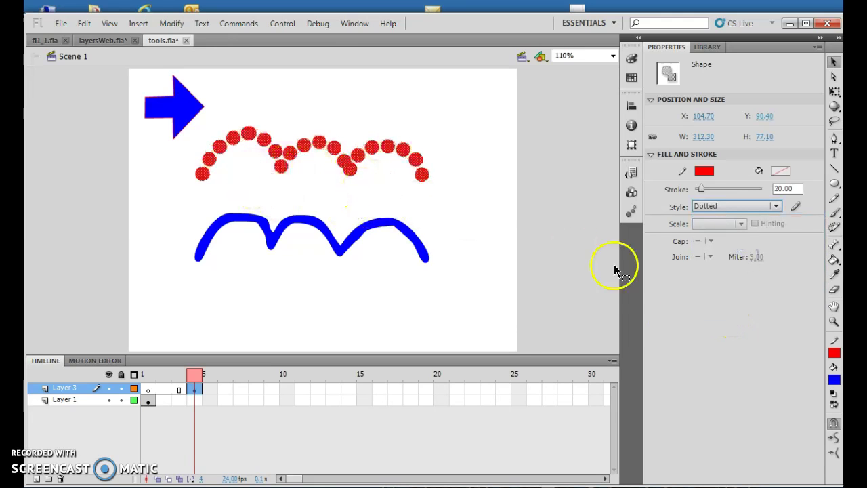
Step: Set the red pencil line's stroke style to Hairline
left_click(776, 206)
left_click(776, 220)
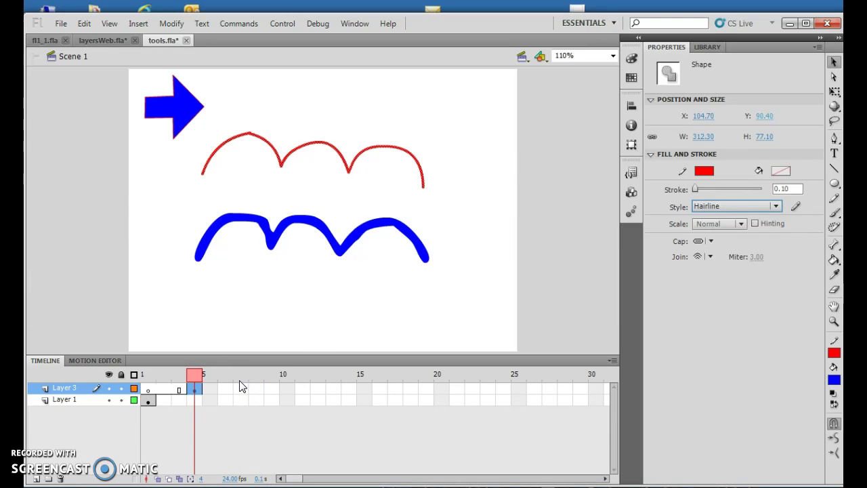
Step: Insert a new layer above Layer 3 in the timeline and make it the active layer
left_click(151, 24)
mouse_move(158, 107)
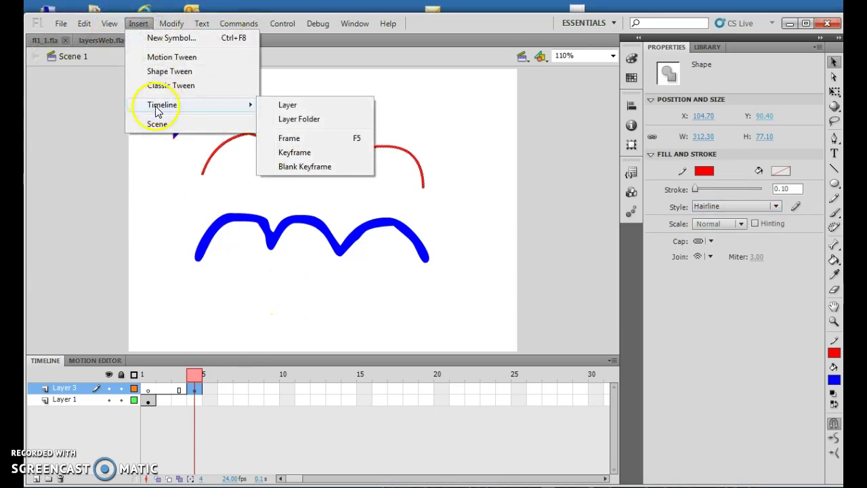
left_click(295, 105)
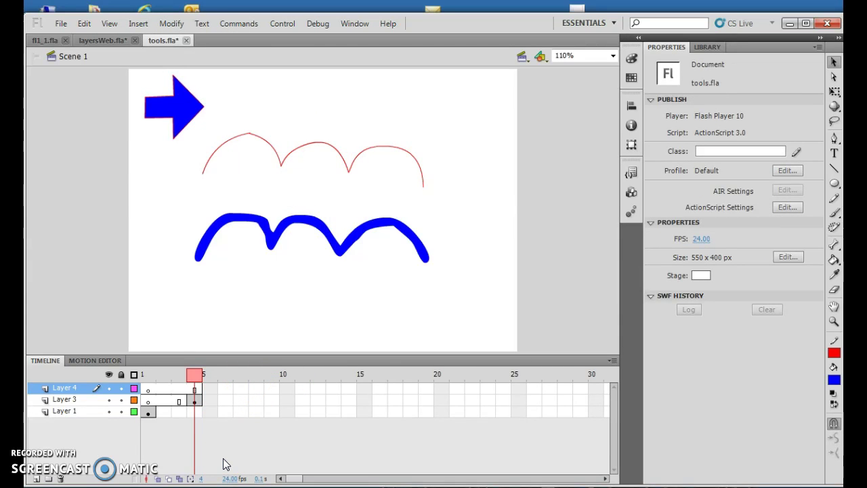
left_click(57, 388)
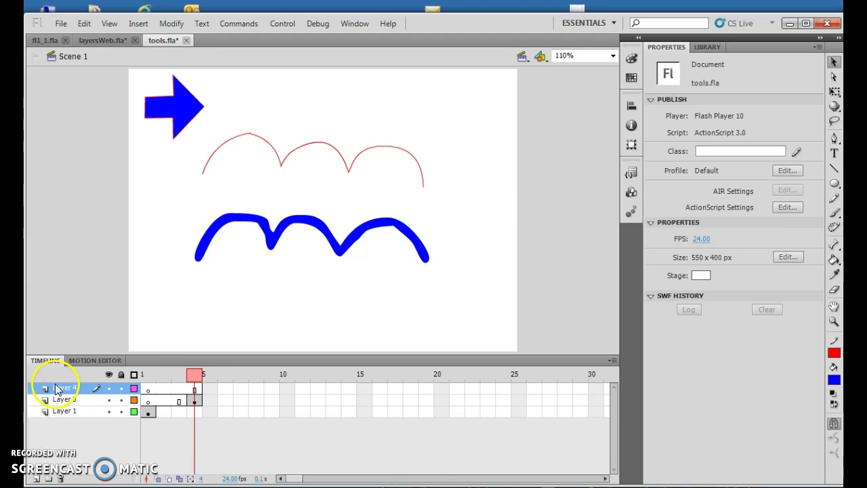
Step: Insert a keyframe at frame 15 of Layer 4
left_click(365, 388)
left_click(363, 390)
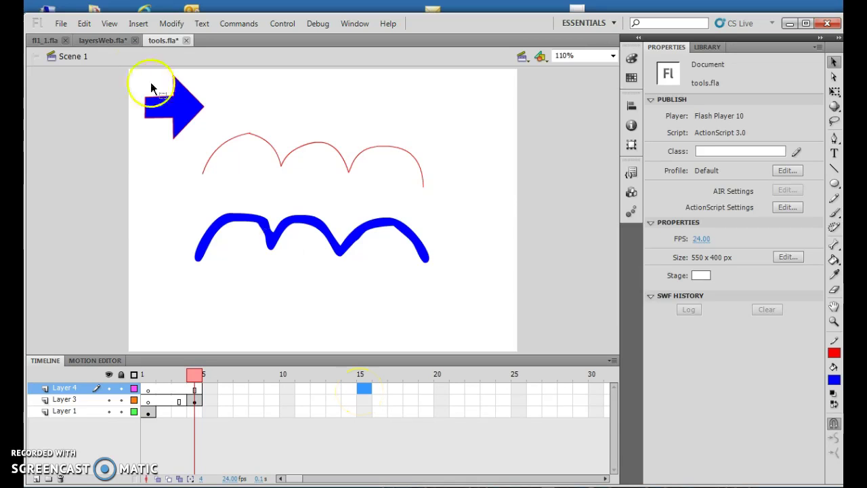
left_click(138, 24)
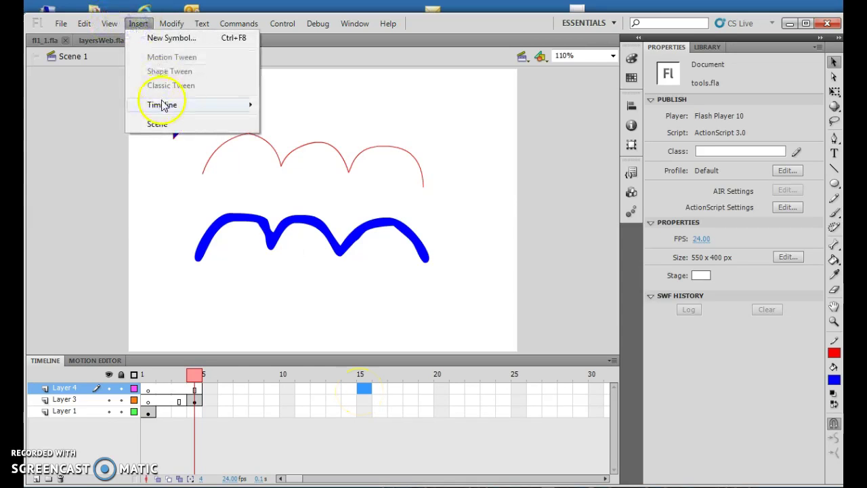
mouse_move(164, 106)
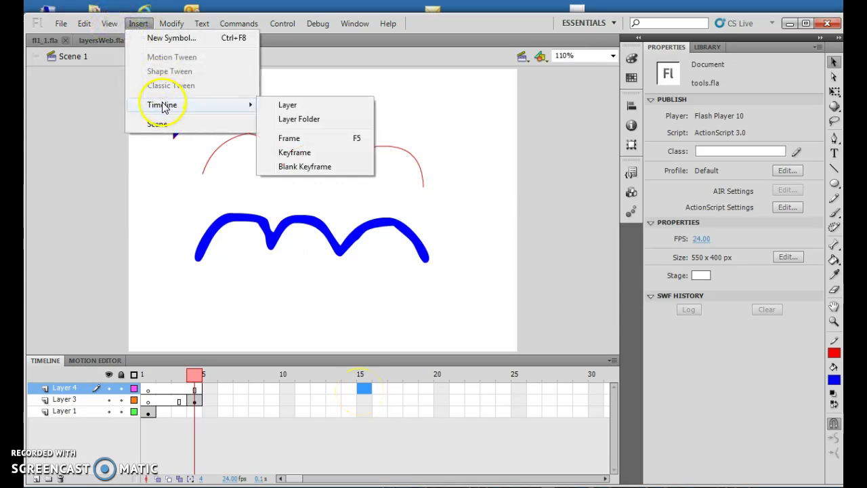
left_click(299, 156)
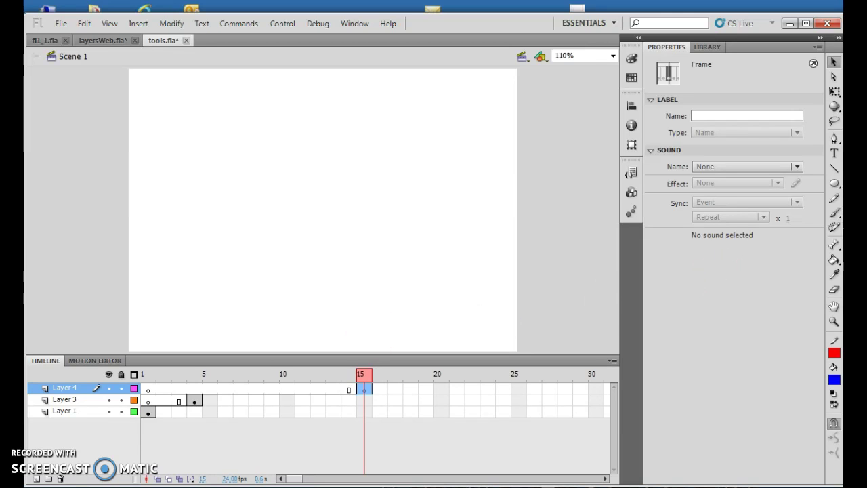
Step: Activate the Spray Brush tool and choose the flag symbol as its spray shape
left_click(835, 213)
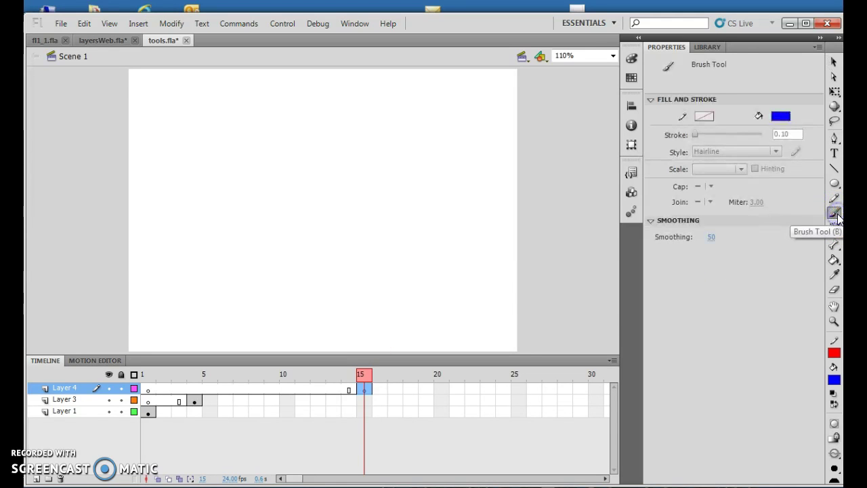
left_click(837, 214)
left_click(755, 229)
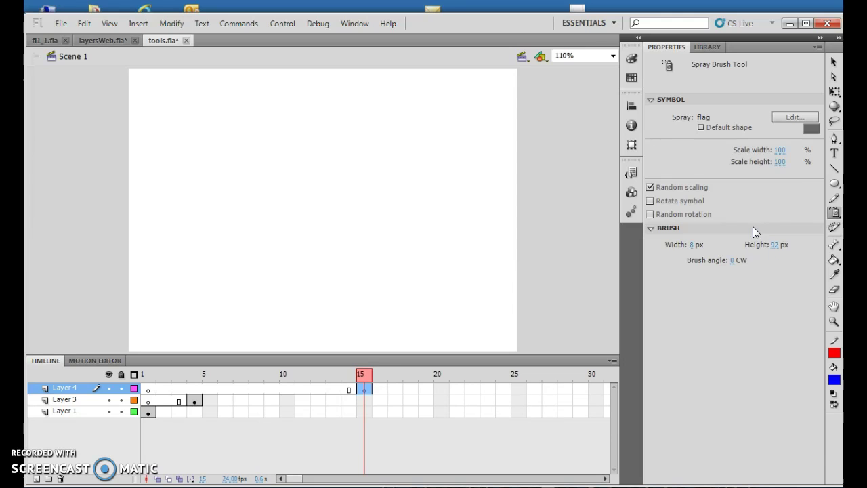
left_click(782, 118)
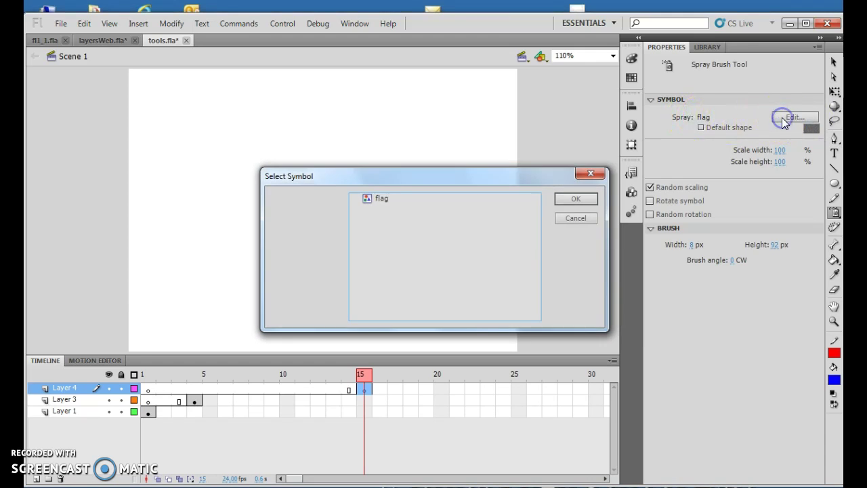
left_click(381, 199)
left_click(570, 198)
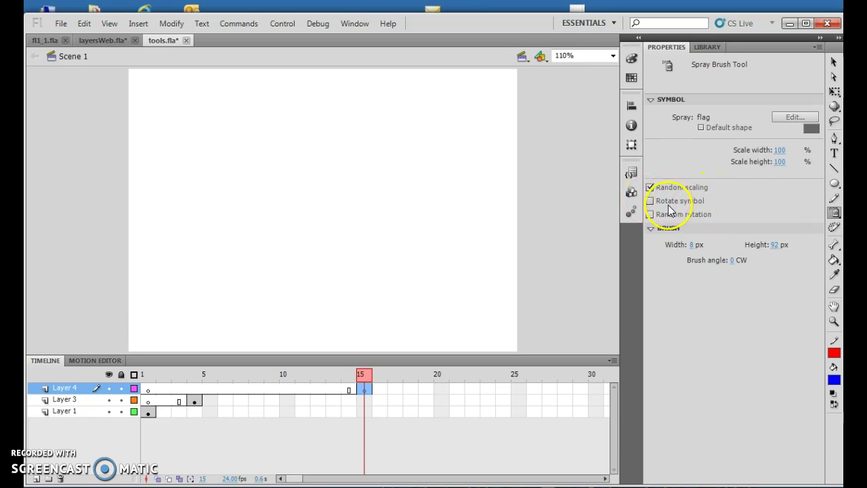
Step: Set the Spray Brush width to 9 px
left_click(694, 246)
left_click(694, 244)
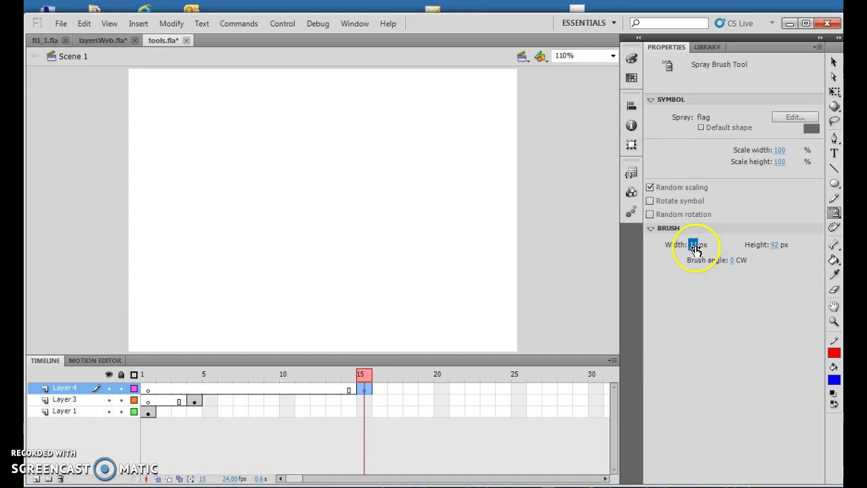
key("BackSpace")
key("BackSpace")
type("9")
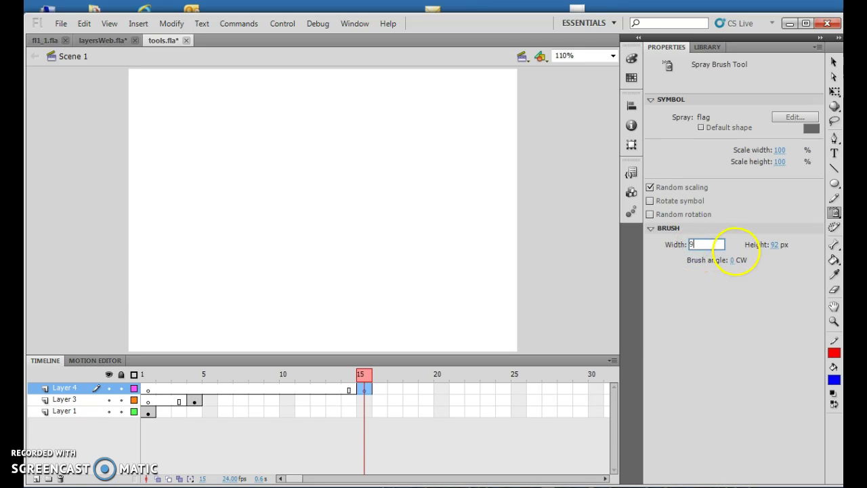
key("Return")
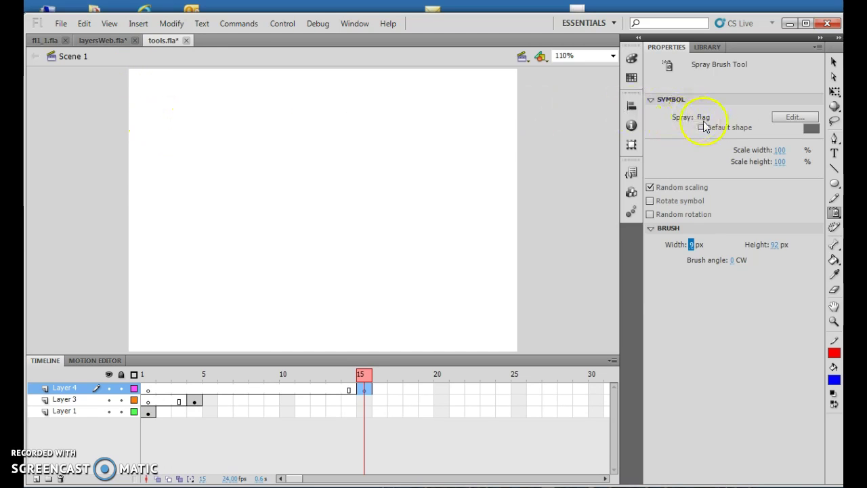
Step: Spray the large letters USA in flags across the stage on frame 15 of Layer 4
mouse_move(145, 120)
left_mouse_down()
mouse_move(152, 230)
mouse_move(172, 248)
mouse_move(216, 243)
mouse_move(227, 184)
mouse_move(225, 86)
mouse_move(227, 95)
left_mouse_up()
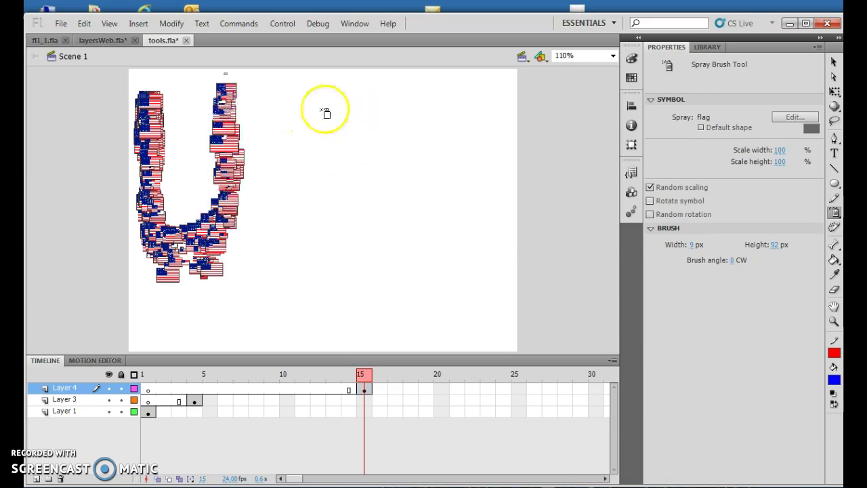
mouse_move(364, 122)
left_mouse_down()
mouse_move(355, 107)
mouse_move(296, 112)
mouse_move(289, 162)
mouse_move(299, 185)
mouse_move(341, 201)
mouse_move(360, 233)
mouse_move(339, 271)
mouse_move(299, 271)
mouse_move(279, 258)
mouse_move(285, 252)
left_mouse_up()
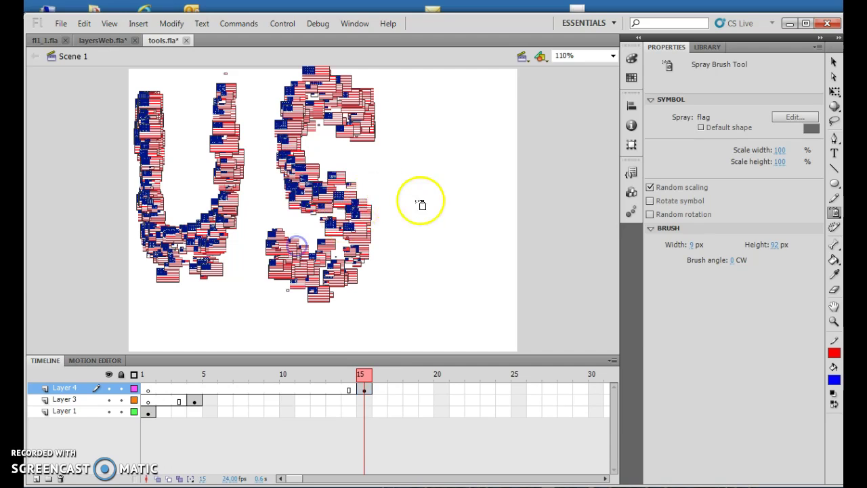
mouse_move(397, 295)
left_mouse_down()
mouse_move(432, 107)
mouse_move(486, 203)
mouse_move(500, 309)
left_mouse_up()
mouse_move(428, 257)
left_mouse_down()
mouse_move(426, 232)
mouse_move(510, 242)
left_mouse_up()
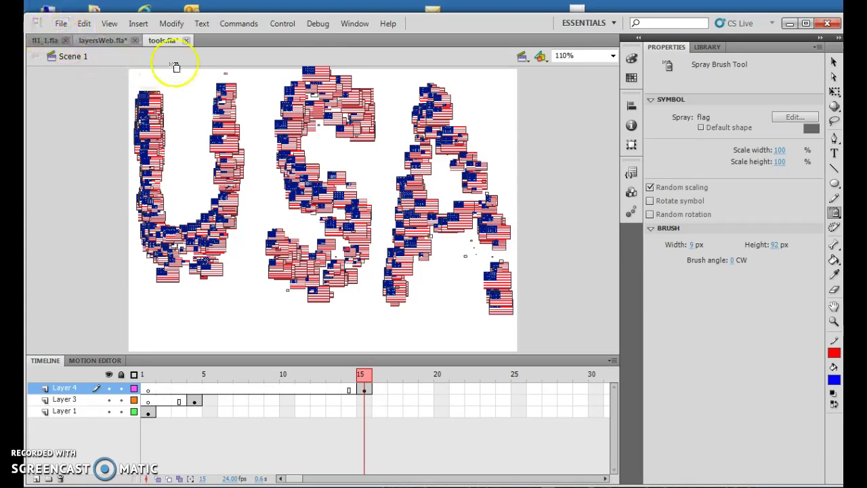
Step: Save the tools.fla document
left_click(60, 23)
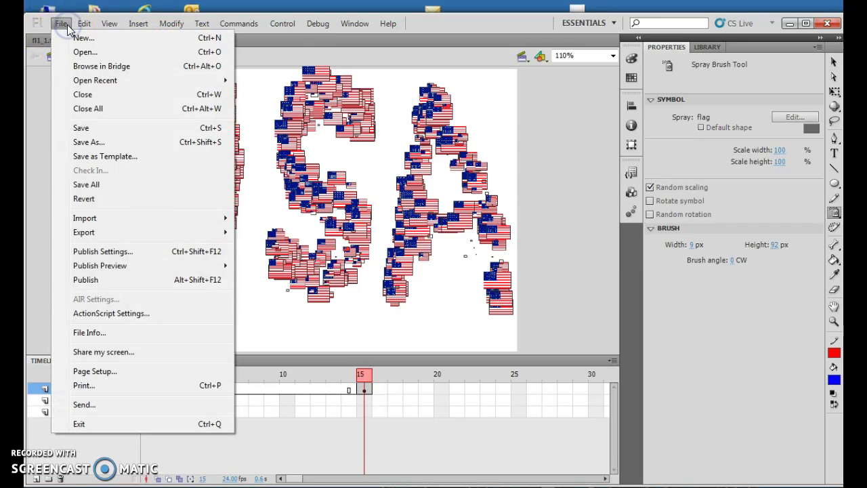
left_click(80, 128)
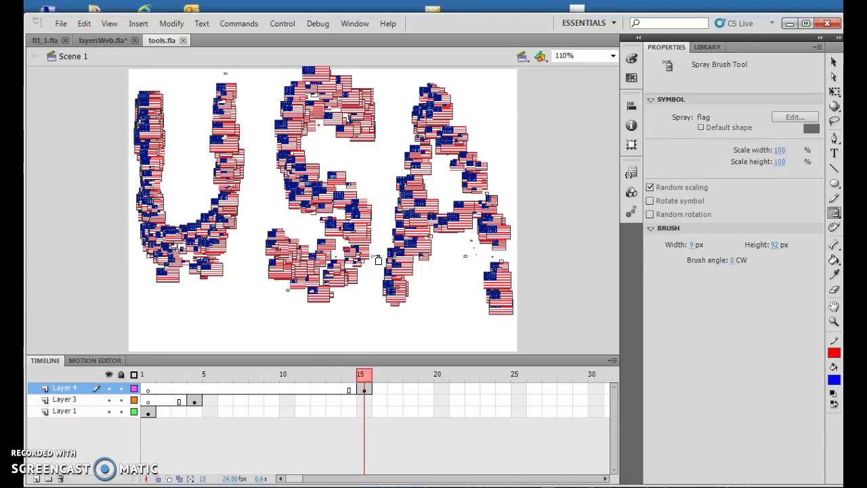
left_click(373, 442)
mouse_move(319, 465)
left_mouse_down()
mouse_move(483, 349)
mouse_move(481, 358)
left_mouse_up()
left_click(492, 339)
left_click(210, 403)
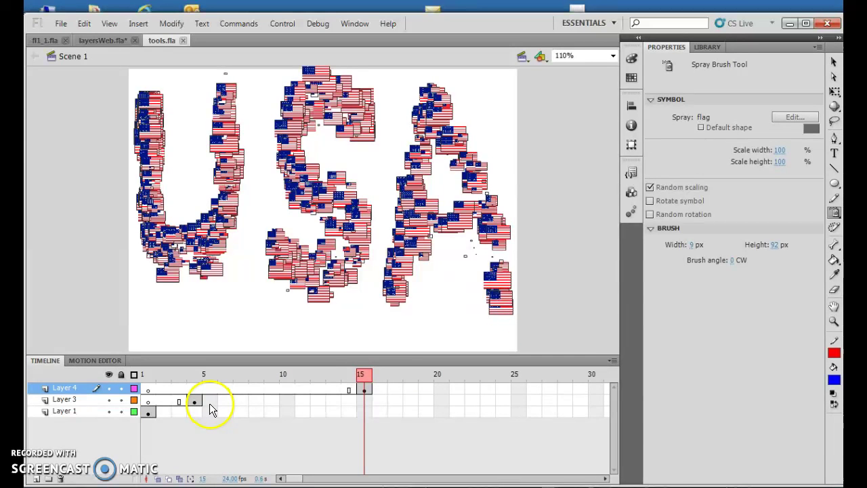